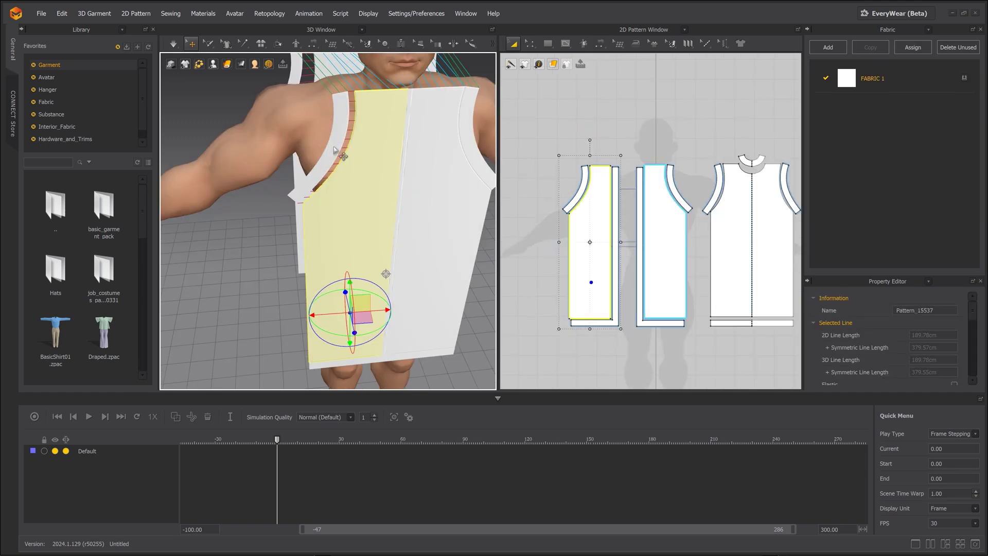
{"action": "left_click", "coordinate": [348, 192]}
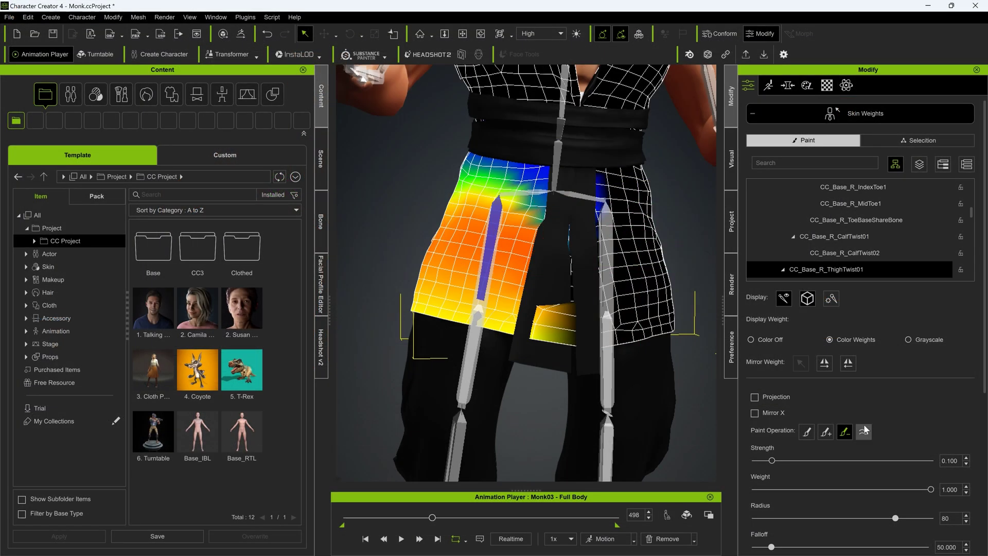
{"action": "left_click_drag", "start_coordinate": [558, 288], "coordinate": [568, 211]}
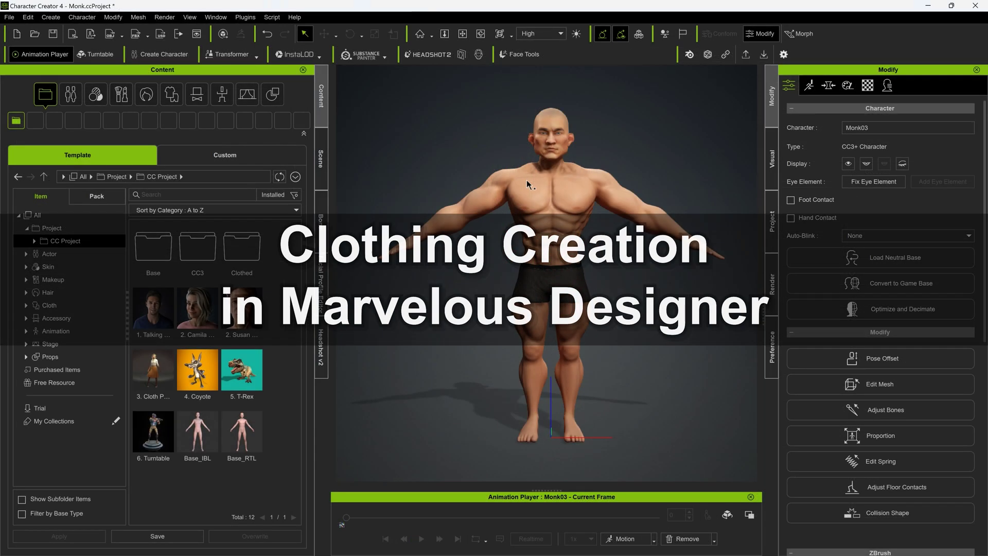
Export the Monk03 character as FBX through the Blender Pipeline plugin with the Selected Models preset
{"action": "left_click", "coordinate": [518, 178]}
{"action": "left_click", "coordinate": [245, 17]}
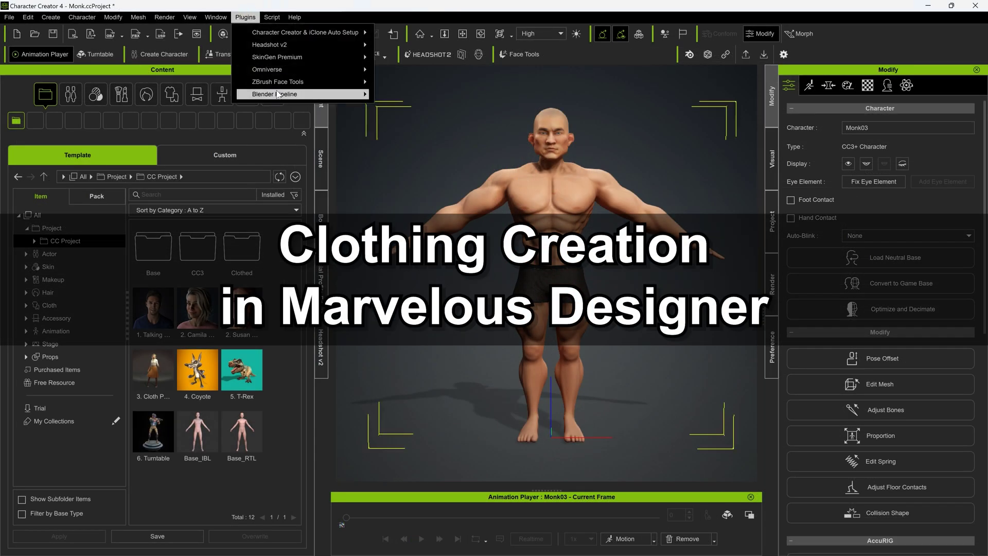
{"action": "mouse_move", "coordinate": [288, 94]}
{"action": "left_click", "coordinate": [407, 106]}
{"action": "left_click", "coordinate": [442, 190]}
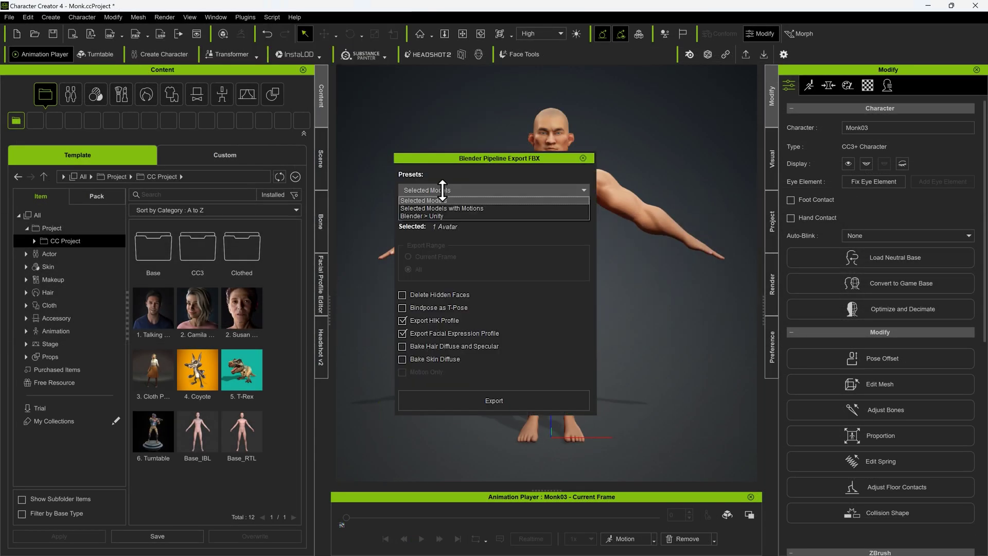
{"action": "left_click", "coordinate": [431, 200]}
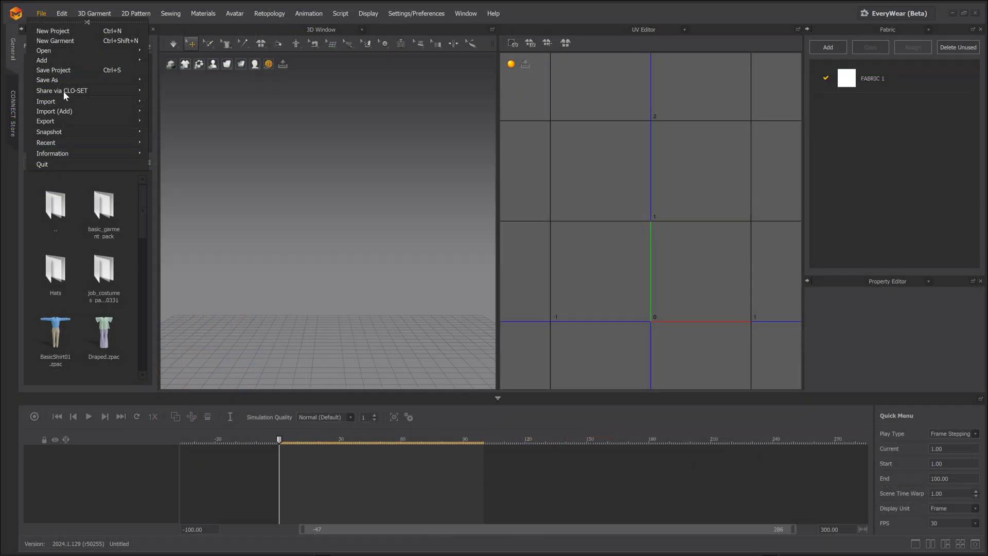
Switch to Marvelous Designer and import the character FBX as an avatar with Load Type Open and scale in cm (DAZ Studio)
{"action": "mouse_move", "coordinate": [66, 98]}
{"action": "left_click", "coordinate": [184, 132]}
{"action": "double_click", "coordinate": [451, 88]}
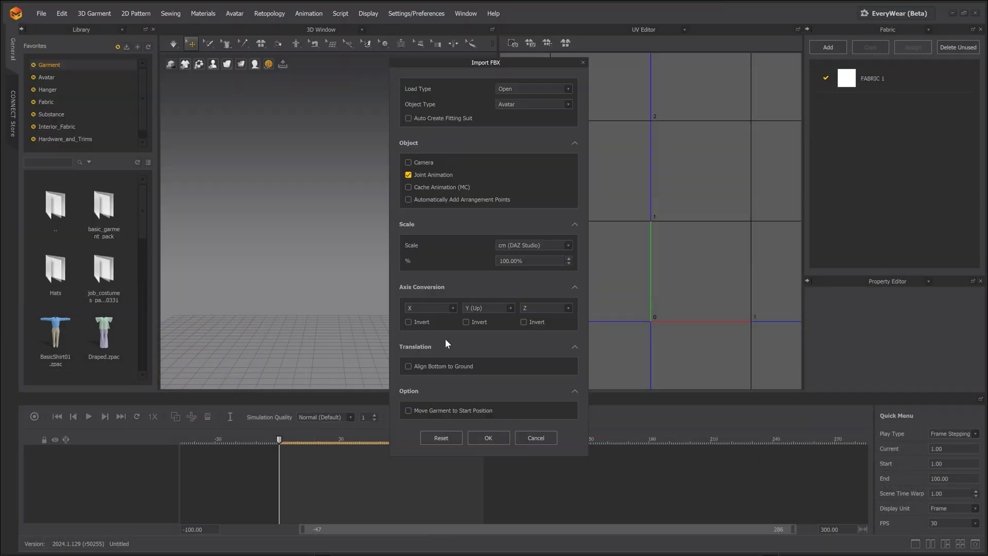
{"action": "left_click", "coordinate": [469, 438]}
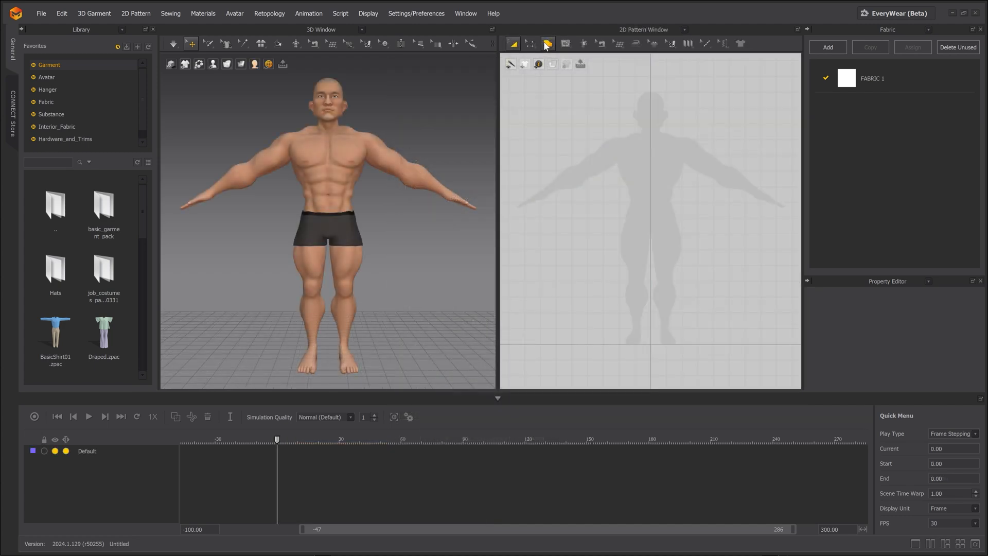
Draw a rectangular pattern about 21 cm wide and 77 cm high over one half of the avatar's torso
{"action": "left_click", "coordinate": [546, 45]}
{"action": "left_click", "coordinate": [560, 77]}
{"action": "left_click_drag", "start_coordinate": [617, 128], "coordinate": [654, 251]}
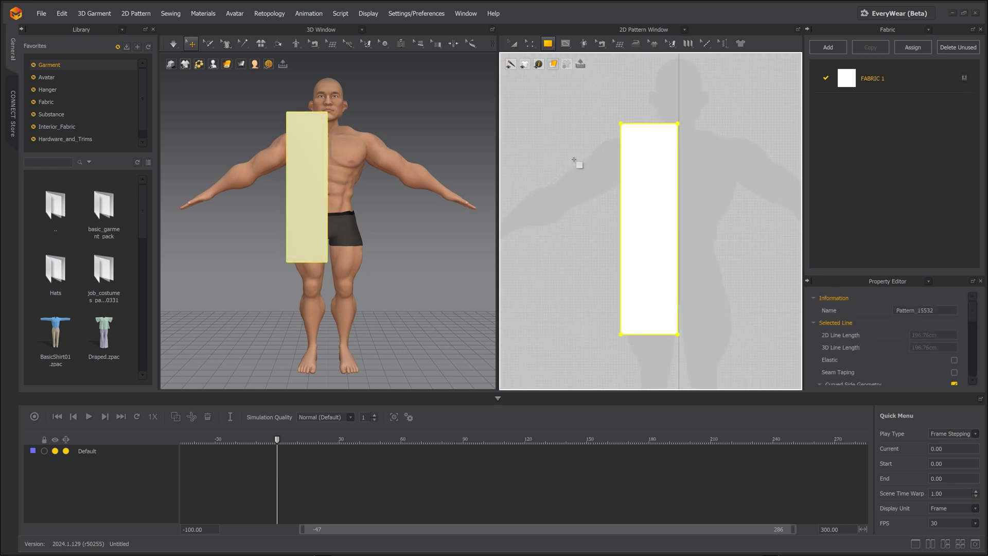
Split the rectangle's outer side edge with a point about 53 cm above the bottom corner using Add Point/Split Line
{"action": "left_click", "coordinate": [513, 44]}
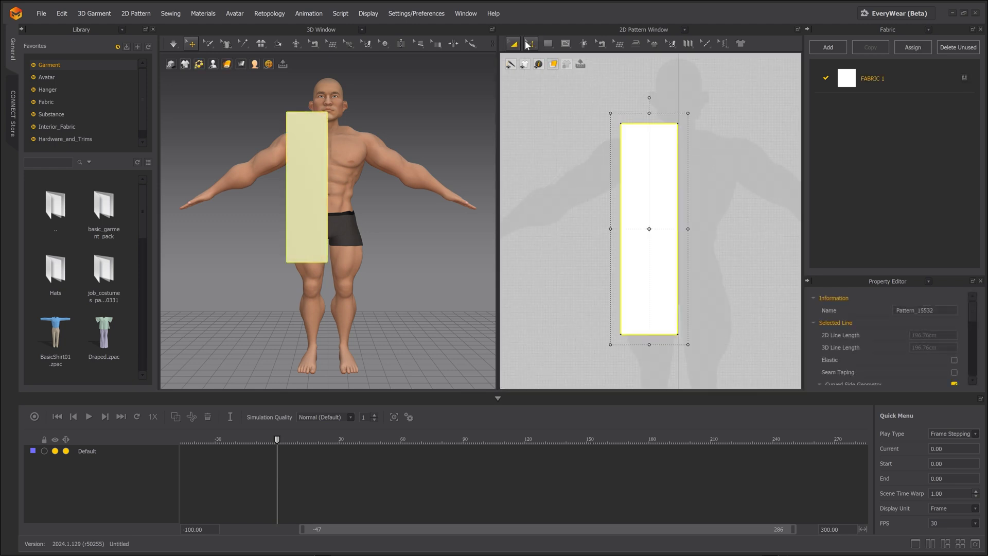
{"action": "left_click", "coordinate": [526, 44]}
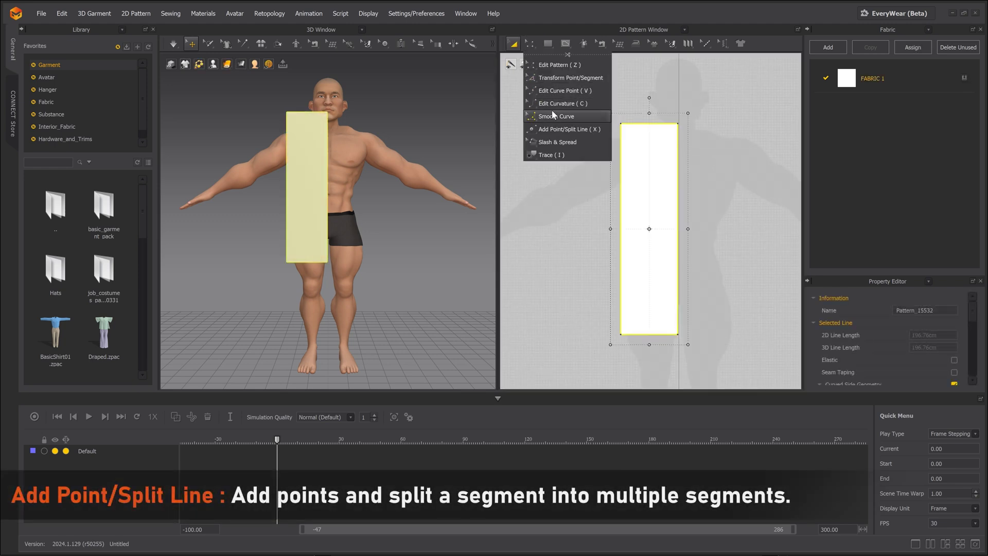
{"action": "left_click", "coordinate": [556, 129]}
{"action": "left_click", "coordinate": [513, 43]}
Move the upper outer corner inward with Edit Pattern and bend the slanted edge into an armhole curve about 28 cm long
{"action": "left_click", "coordinate": [530, 44]}
{"action": "left_click", "coordinate": [549, 65]}
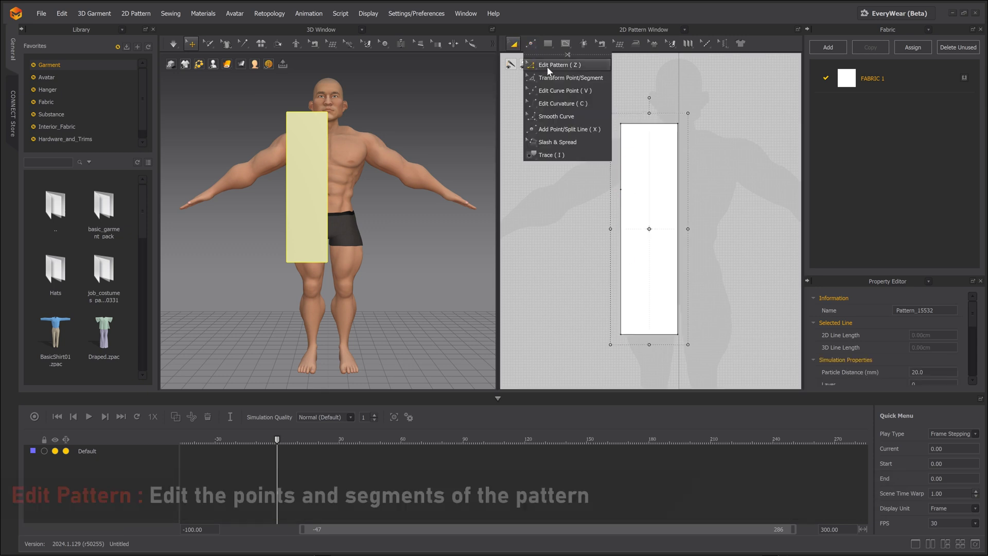
{"action": "left_click_drag", "start_coordinate": [621, 153], "coordinate": [635, 166]}
{"action": "middle_click_drag", "start_coordinate": [635, 170], "coordinate": [624, 164]}
{"action": "left_click_drag", "start_coordinate": [598, 84], "coordinate": [640, 119]}
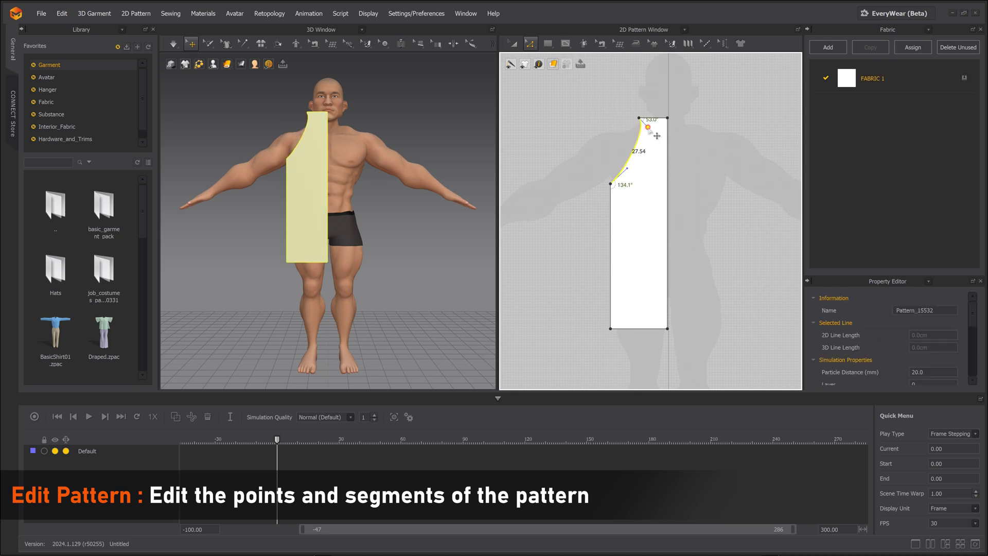
Extend the armhole outline outward with an internal line, and Cut & Sew along that line to make a separate armhole band
{"action": "right_click", "coordinate": [638, 149]}
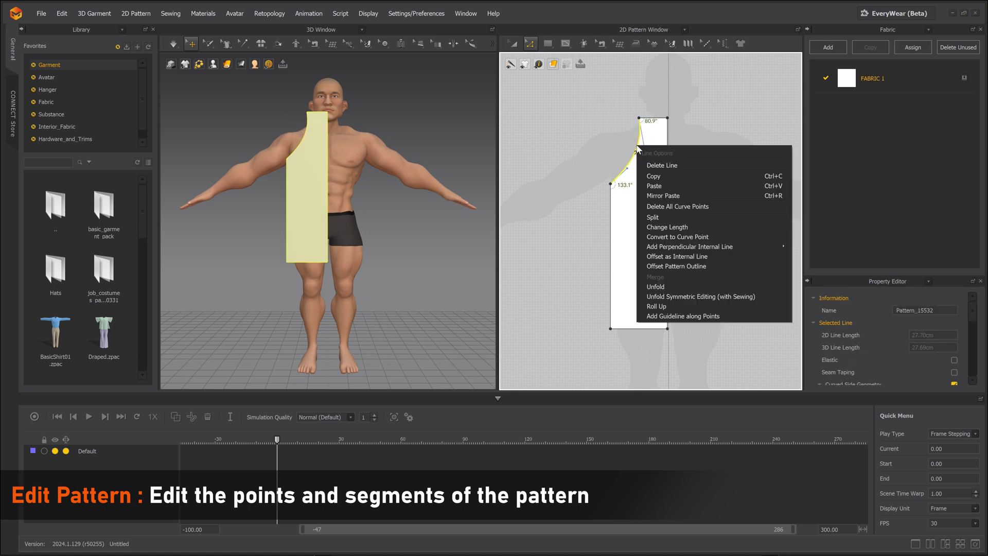
{"action": "left_click", "coordinate": [666, 267]}
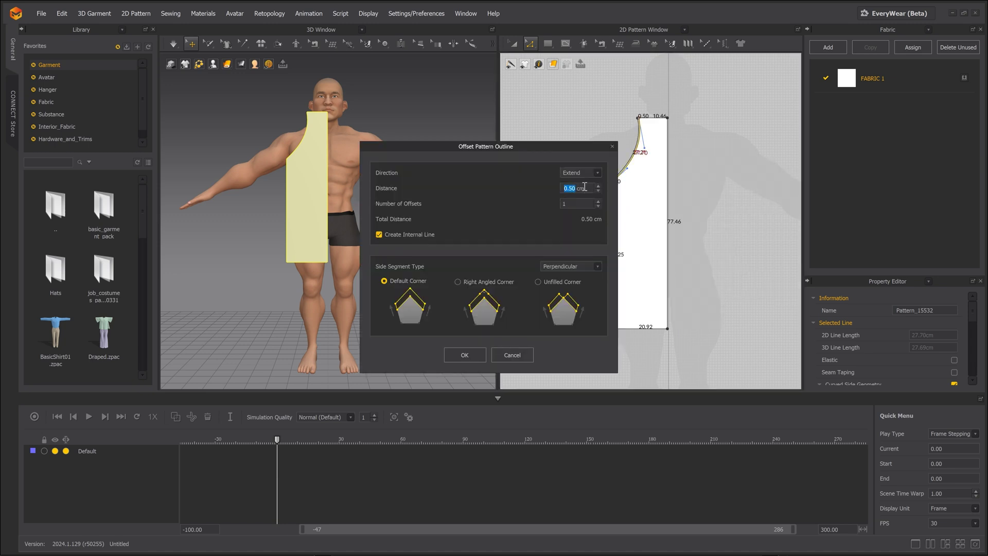
{"action": "left_click", "coordinate": [471, 355]}
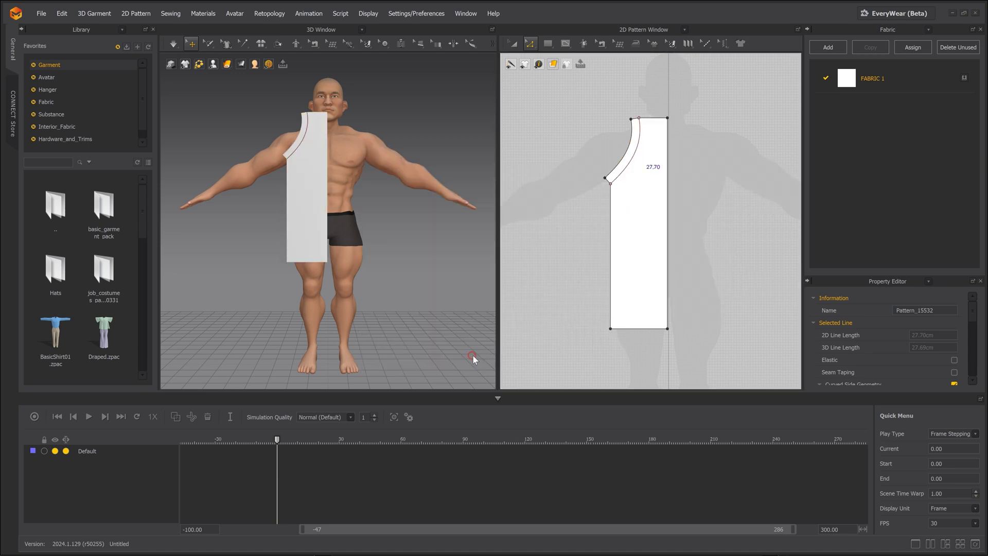
{"action": "right_click", "coordinate": [639, 148]}
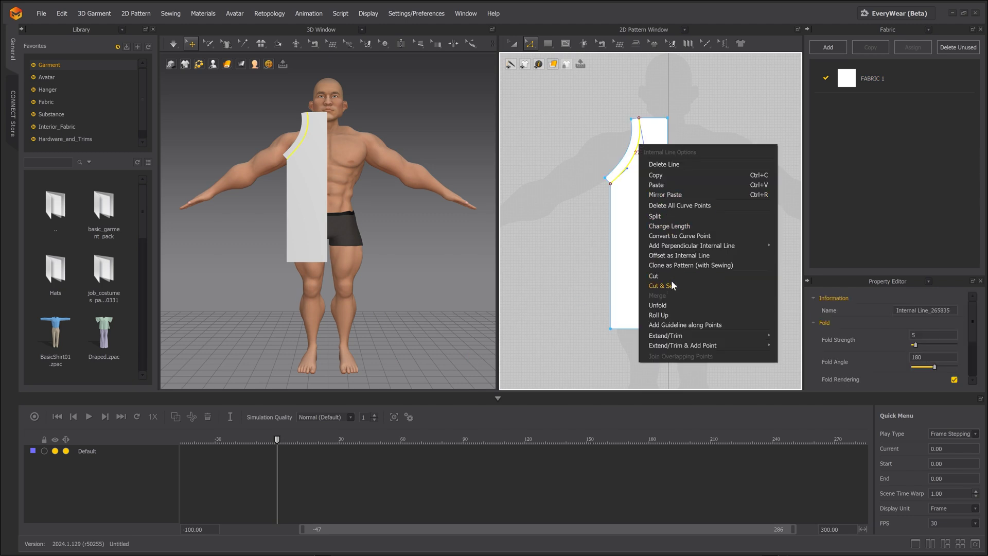
{"action": "left_click", "coordinate": [664, 286]}
Clone the front panel and armhole band as a Symmetric Pattern (with Sewing) and place the clone beside the originals
{"action": "left_click", "coordinate": [513, 43]}
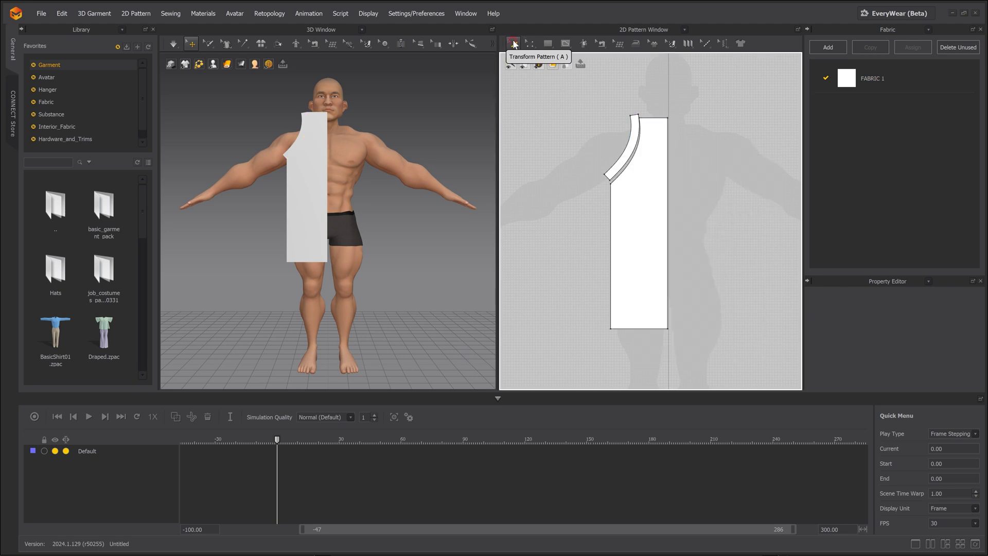
{"action": "left_click", "coordinate": [657, 151]}
{"action": "right_click", "coordinate": [629, 144]}
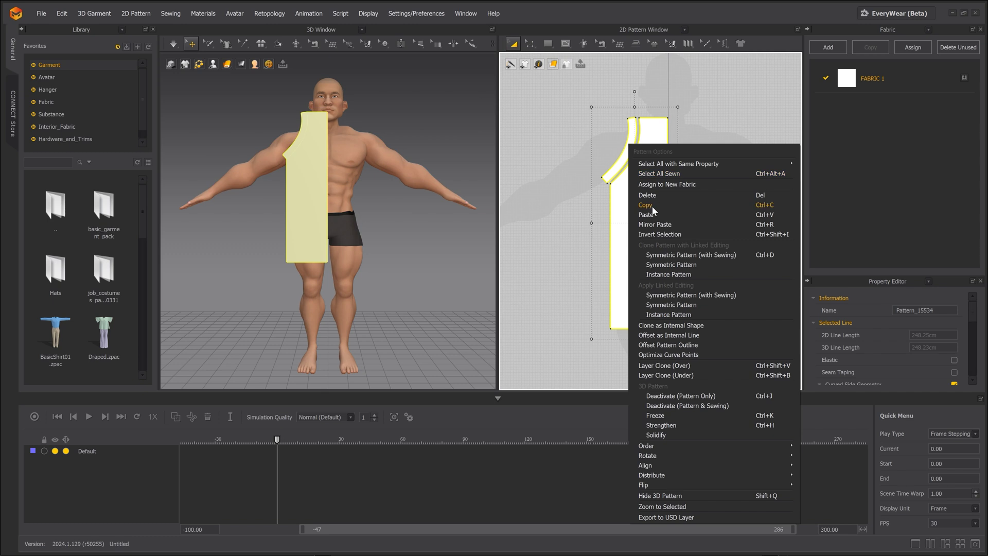
{"action": "left_click", "coordinate": [672, 259]}
{"action": "left_click", "coordinate": [705, 224]}
Copy both front panels with their armhole bands and mirror-paste the set beside the original
{"action": "right_click_drag", "start_coordinate": [438, 187], "coordinate": [443, 214]}
{"action": "left_click", "coordinate": [633, 177]}
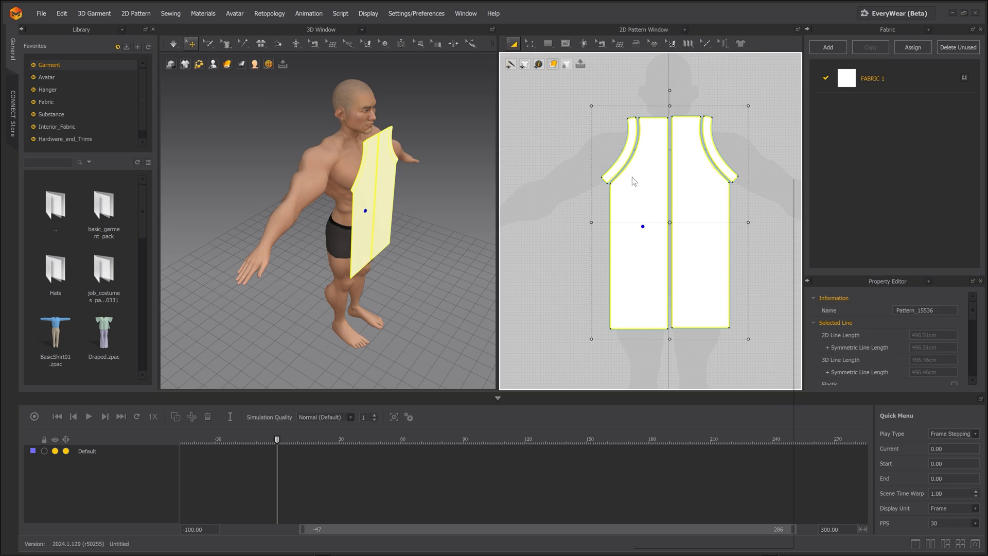
{"action": "right_click", "coordinate": [632, 177]}
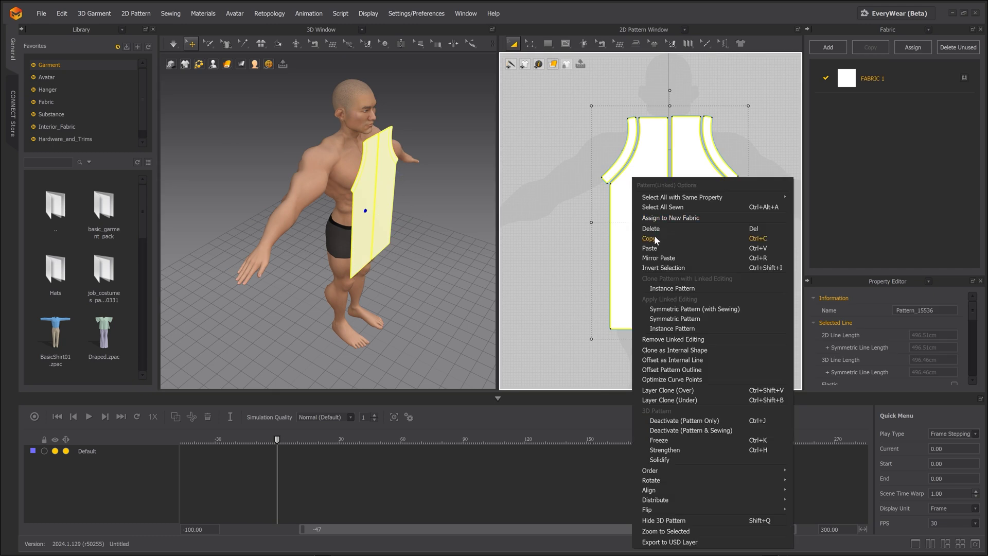
{"action": "left_click", "coordinate": [653, 238]}
{"action": "right_click", "coordinate": [654, 236]}
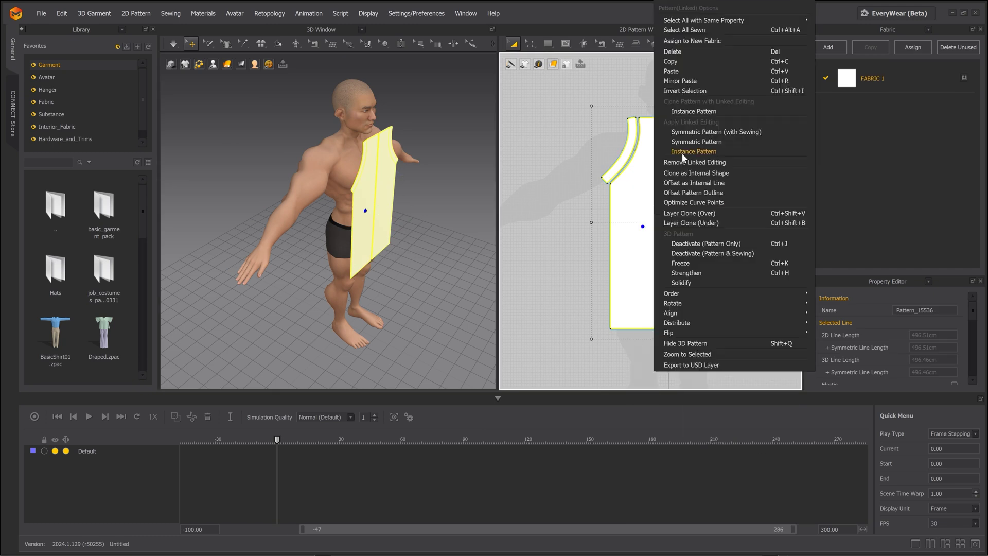
{"action": "left_click", "coordinate": [681, 80]}
{"action": "left_click", "coordinate": [662, 231]}
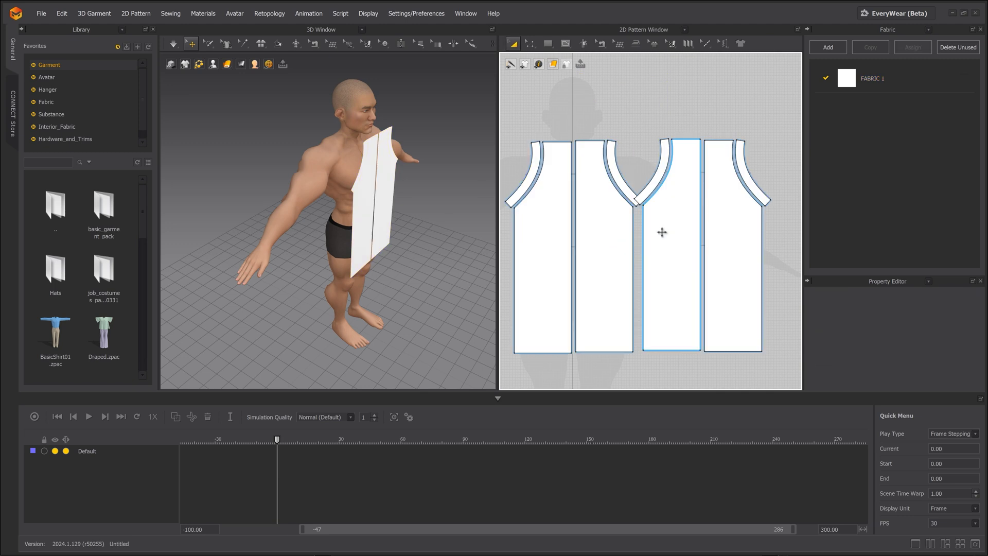
Hide the original front pieces in 3D and move the mirrored copies behind the avatar as the back pieces
{"action": "left_click_drag", "start_coordinate": [509, 118], "coordinate": [645, 366]}
{"action": "right_click", "coordinate": [602, 305]}
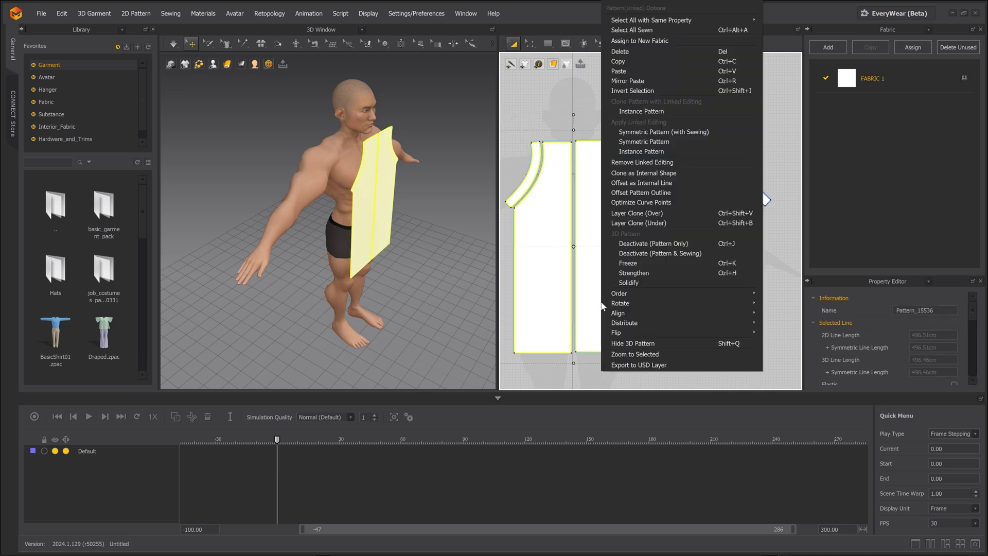
{"action": "left_click", "coordinate": [622, 341]}
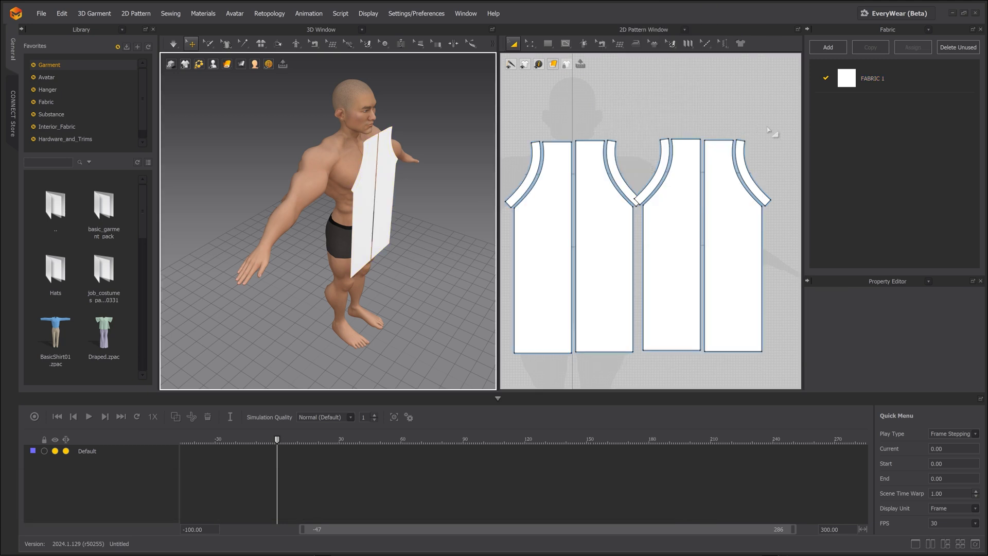
{"action": "left_click_drag", "start_coordinate": [782, 108], "coordinate": [629, 362]}
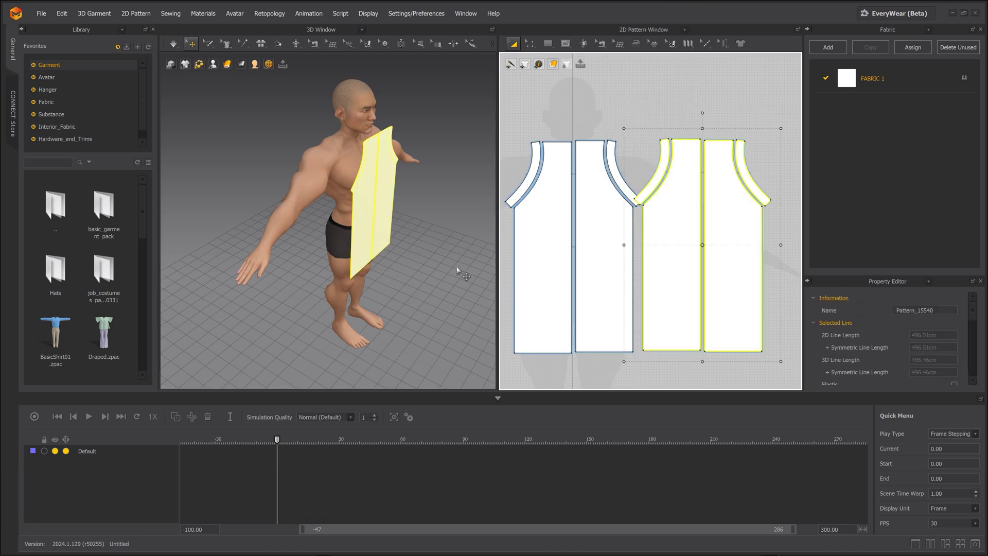
{"action": "left_click", "coordinate": [364, 217]}
{"action": "left_click_drag", "start_coordinate": [387, 227], "coordinate": [323, 198]}
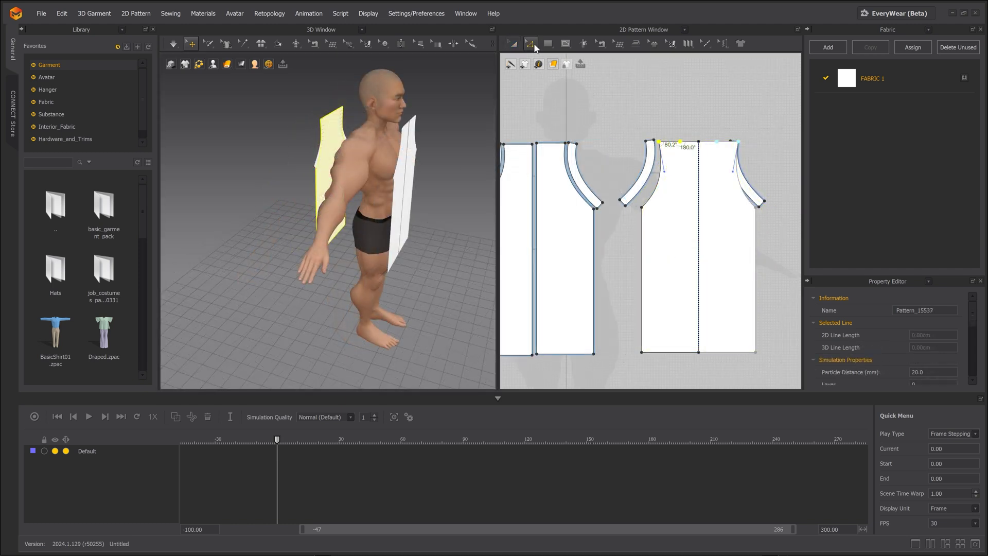
Shape the top centre of the back panel downward with Edit Pattern to form a curved neckline
{"action": "left_click", "coordinate": [533, 45]}
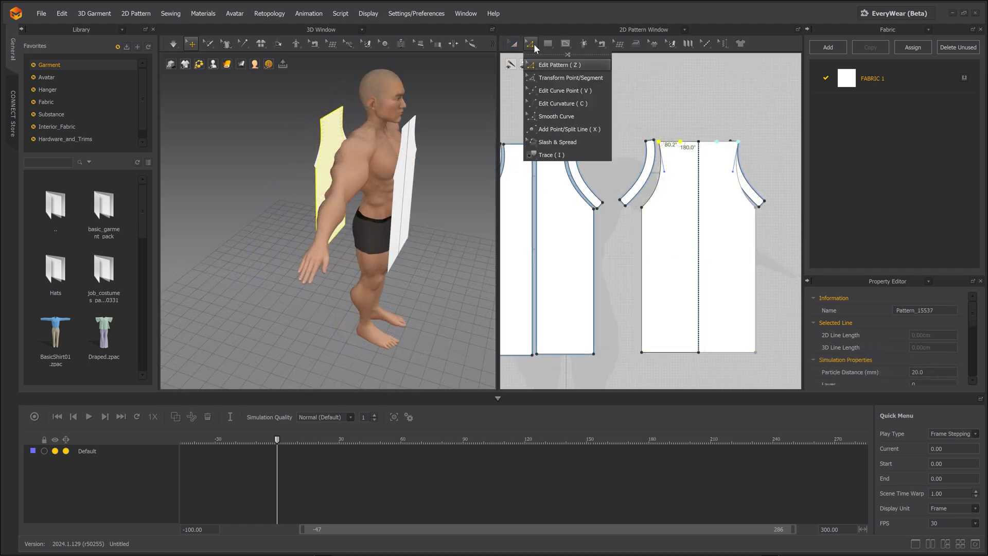
{"action": "left_click", "coordinate": [551, 67]}
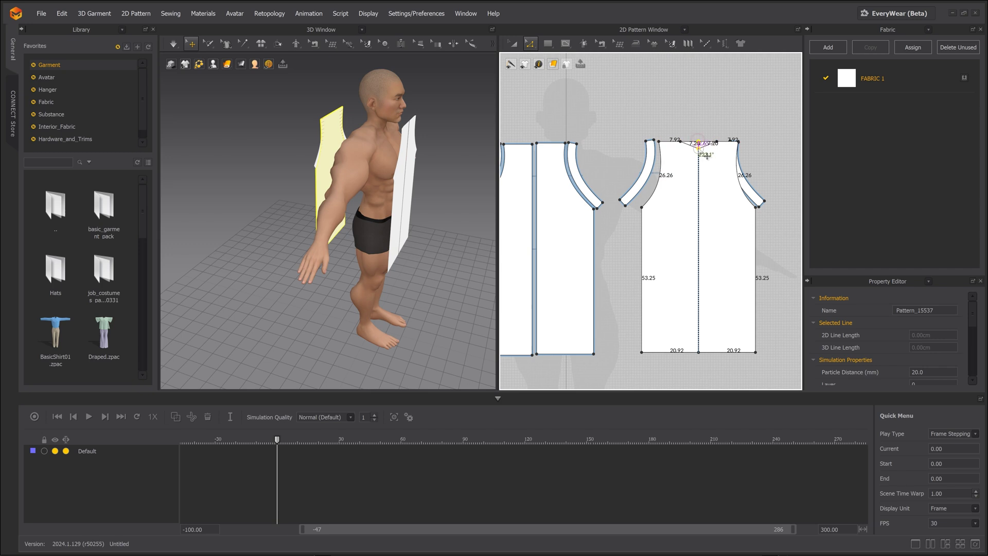
{"action": "left_click_drag", "start_coordinate": [700, 156], "coordinate": [684, 151]}
Extend the back neckline outline by 3.00 cm with an internal line, and Cut & Sew along that line to make a neckband
{"action": "middle_click_drag", "start_coordinate": [682, 130], "coordinate": [653, 139]}
{"action": "scroll", "coordinate": [656, 135], "scroll_direction": "up", "scroll_amount": 2}
{"action": "right_click", "coordinate": [662, 179]}
{"action": "left_click", "coordinate": [679, 299]}
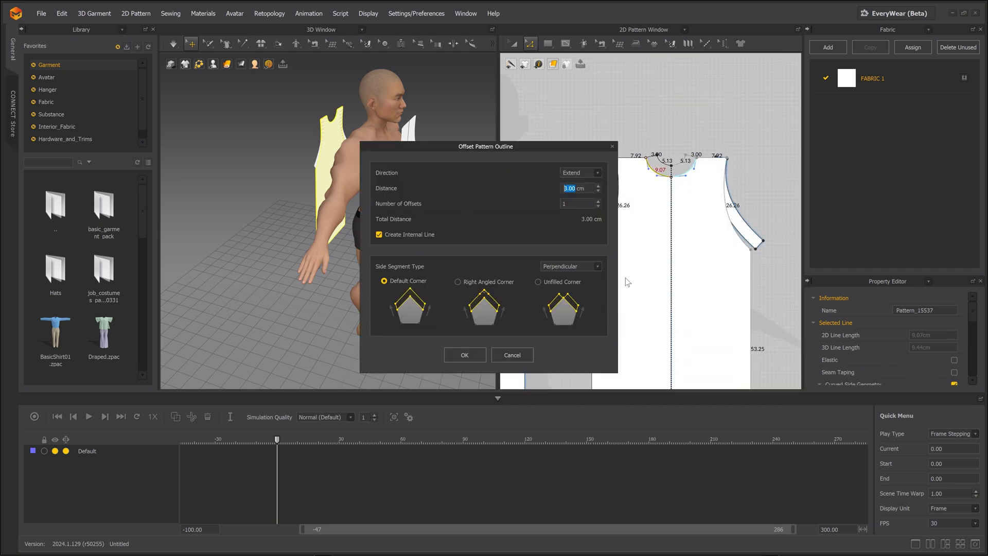
{"action": "left_click", "coordinate": [476, 356]}
{"action": "right_click", "coordinate": [649, 165]}
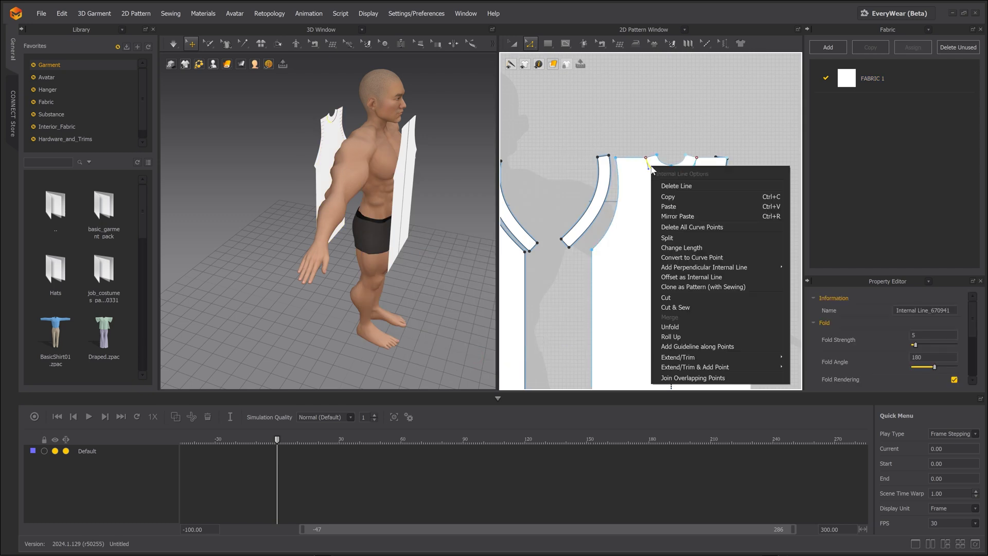
{"action": "left_click", "coordinate": [679, 309]}
Move the neckband slightly upward, away from the back panel's neckline, using Transform Pattern
{"action": "right_click_drag", "start_coordinate": [324, 198], "coordinate": [396, 184]}
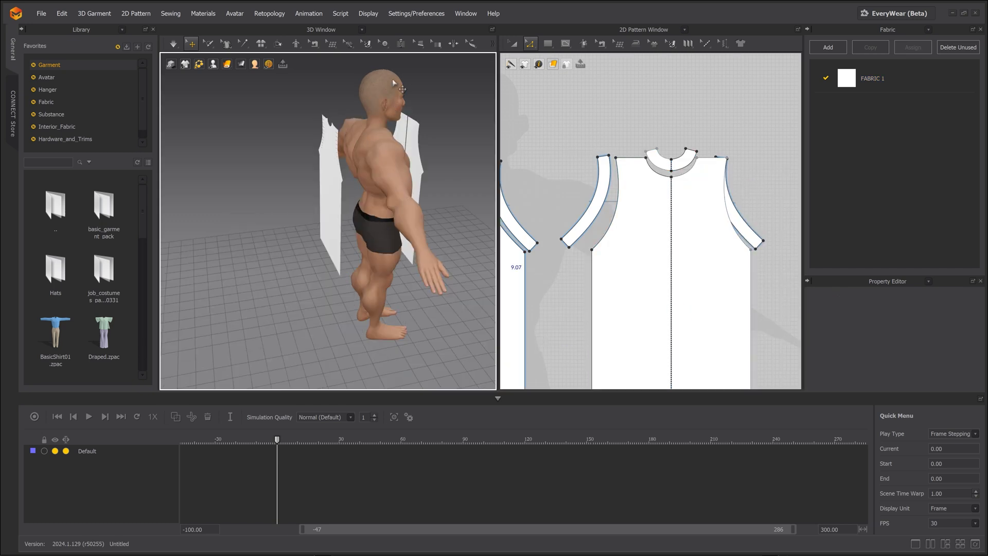
{"action": "left_click", "coordinate": [513, 43]}
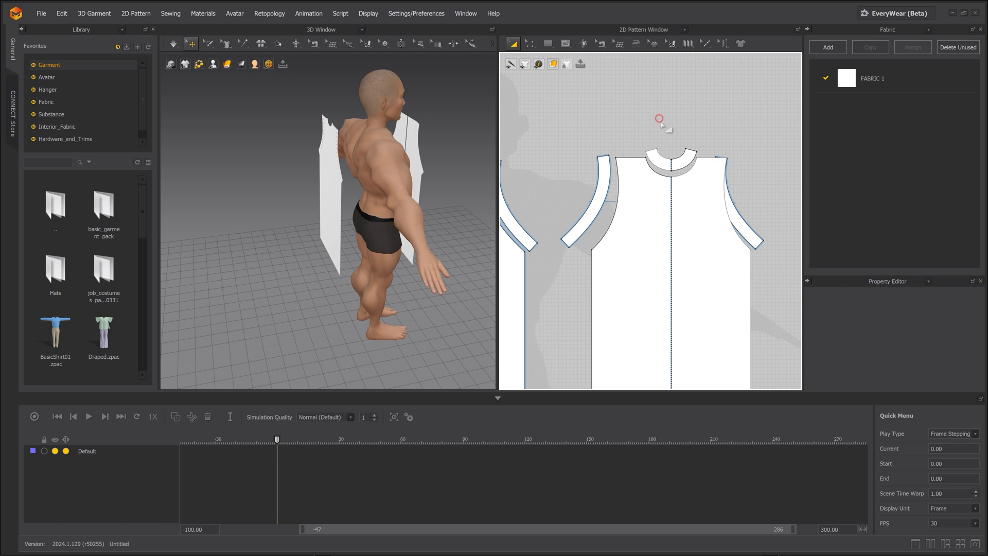
{"action": "left_click", "coordinate": [659, 160]}
{"action": "left_click_drag", "start_coordinate": [686, 156], "coordinate": [686, 156]}
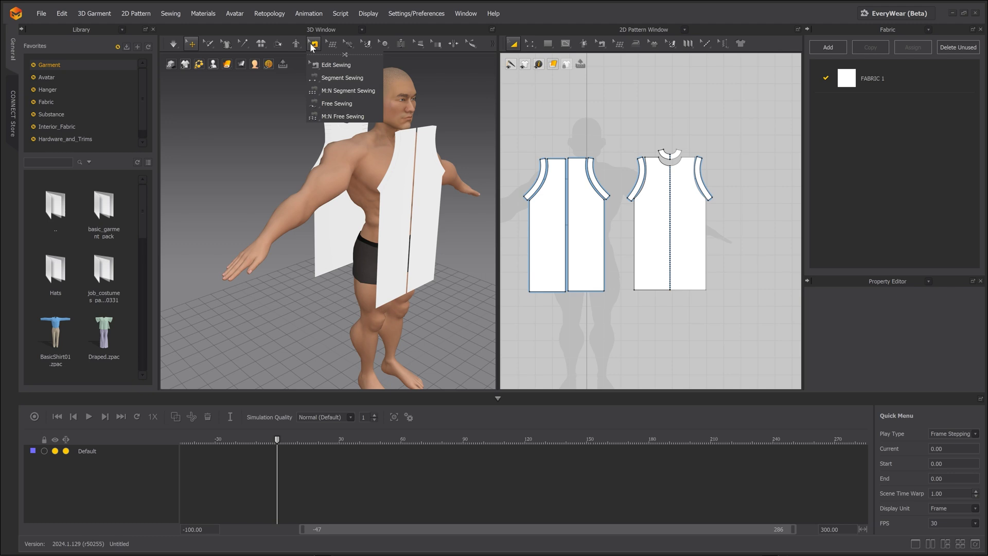
Start Segment Sewing to join the edges of the front and back garment pieces in 3D
{"action": "left_click", "coordinate": [326, 78]}
{"action": "right_click_drag", "start_coordinate": [307, 150], "coordinate": [276, 161]}
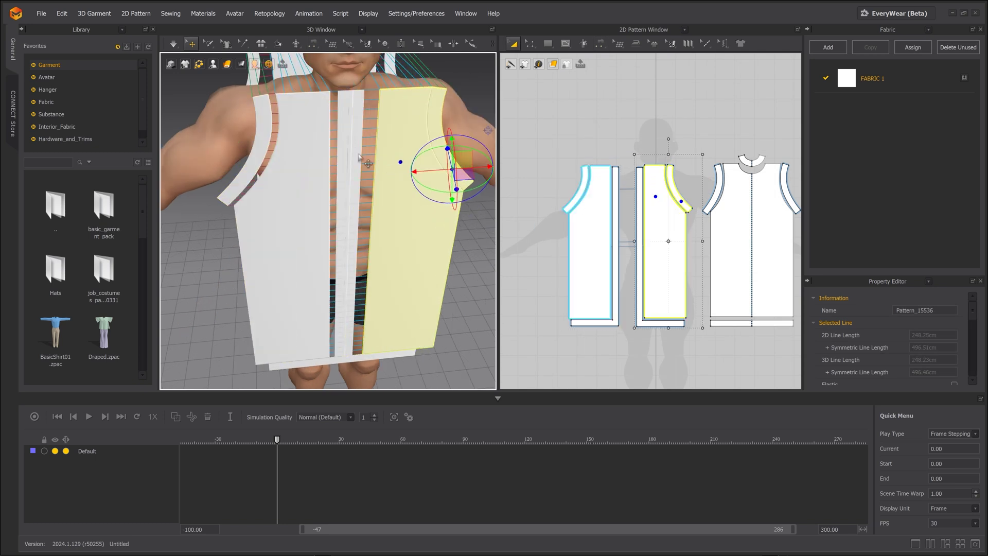
Reposition the front placket strips and neighbouring front panels against each other over the avatar's chest in 3D
{"action": "left_click", "coordinate": [355, 155]}
{"action": "left_click_drag", "start_coordinate": [328, 157], "coordinate": [314, 158]}
{"action": "left_click", "coordinate": [343, 271]}
{"action": "left_click", "coordinate": [350, 190]}
{"action": "left_click_drag", "start_coordinate": [379, 190], "coordinate": [395, 191]}
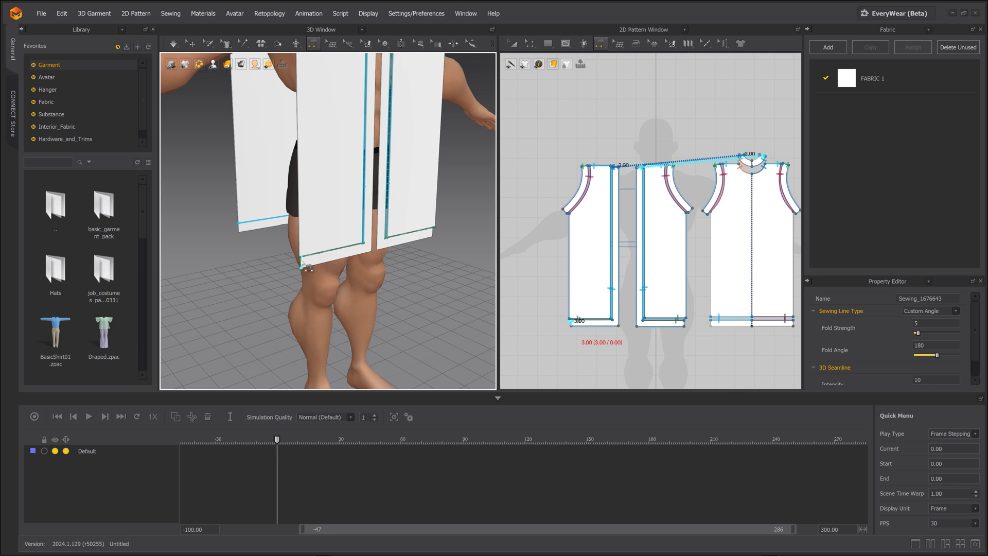
Sew the front and back together along the side seam, including the 3.00 cm hem band ends, and simulate the garment on the avatar
{"action": "left_click", "coordinate": [302, 265]}
{"action": "left_click", "coordinate": [239, 211]}
{"action": "left_click", "coordinate": [302, 246]}
{"action": "right_click_drag", "start_coordinate": [383, 226], "coordinate": [317, 221]}
{"action": "middle_click_drag", "start_coordinate": [317, 221], "coordinate": [232, 234]}
{"action": "right_click_drag", "start_coordinate": [231, 234], "coordinate": [276, 138]}
{"action": "scroll", "coordinate": [276, 137], "scroll_direction": "up", "scroll_amount": 2}
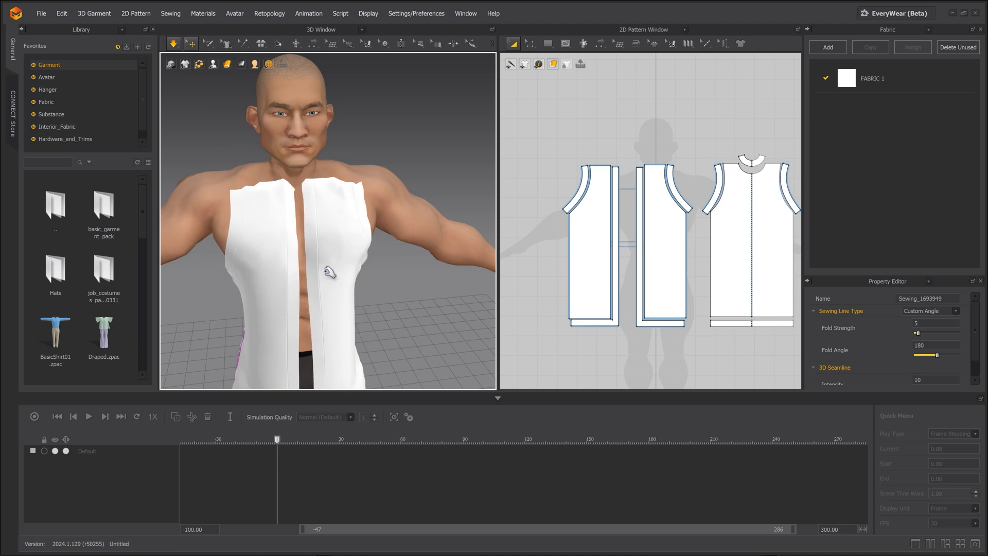
{"action": "right_click_drag", "start_coordinate": [321, 274], "coordinate": [242, 210]}
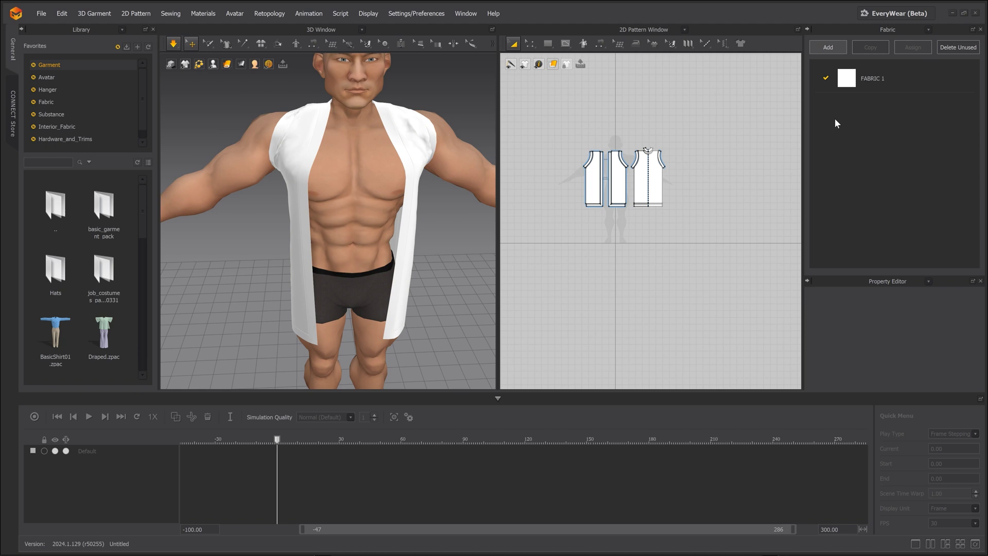
Add a second fabric, colour it red A72828, and apply it to the back and both front body panels
{"action": "left_click", "coordinate": [661, 193]}
{"action": "scroll", "coordinate": [840, 313], "scroll_direction": "down", "scroll_amount": 5}
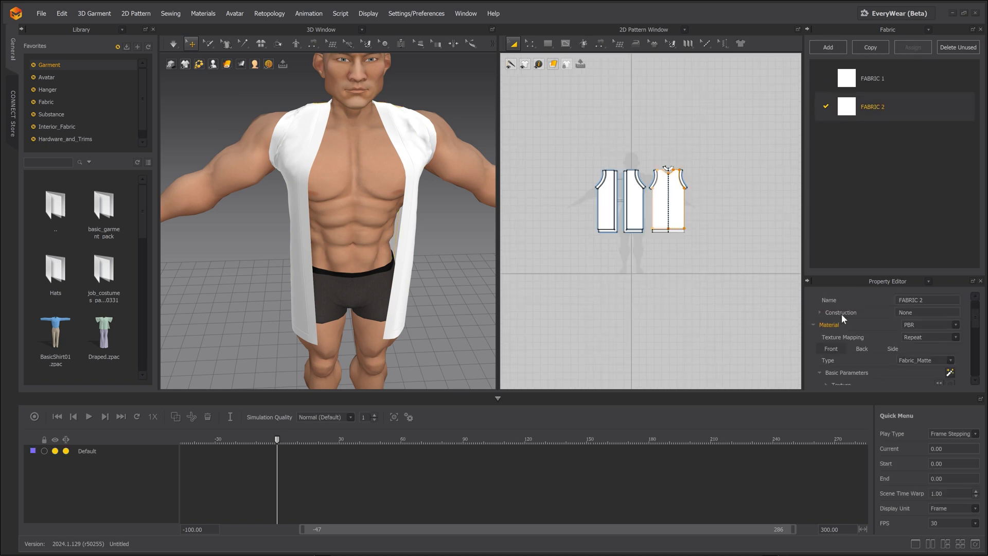
{"action": "left_click", "coordinate": [948, 329]}
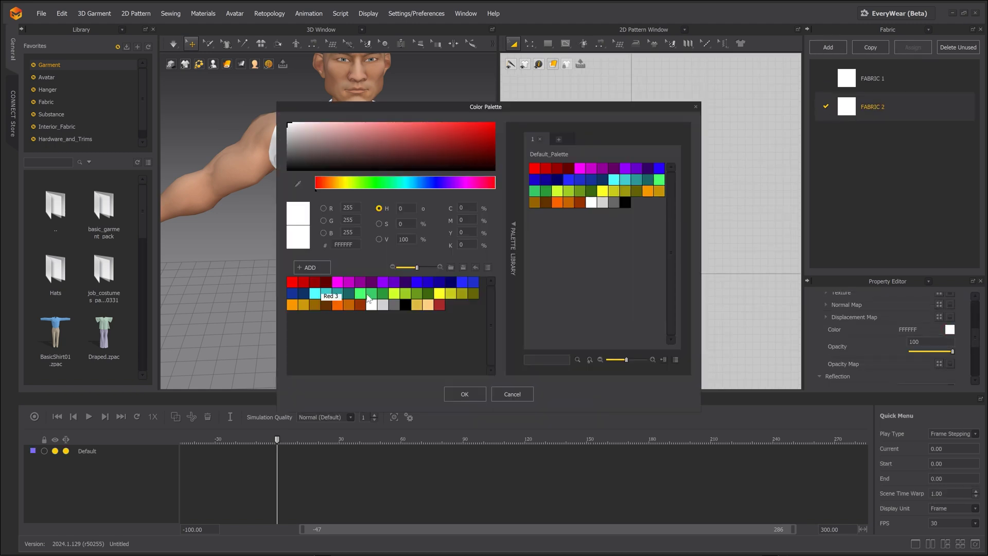
{"action": "left_click", "coordinate": [438, 304]}
{"action": "left_click", "coordinate": [464, 393]}
{"action": "left_click_drag", "start_coordinate": [835, 121], "coordinate": [607, 207]}
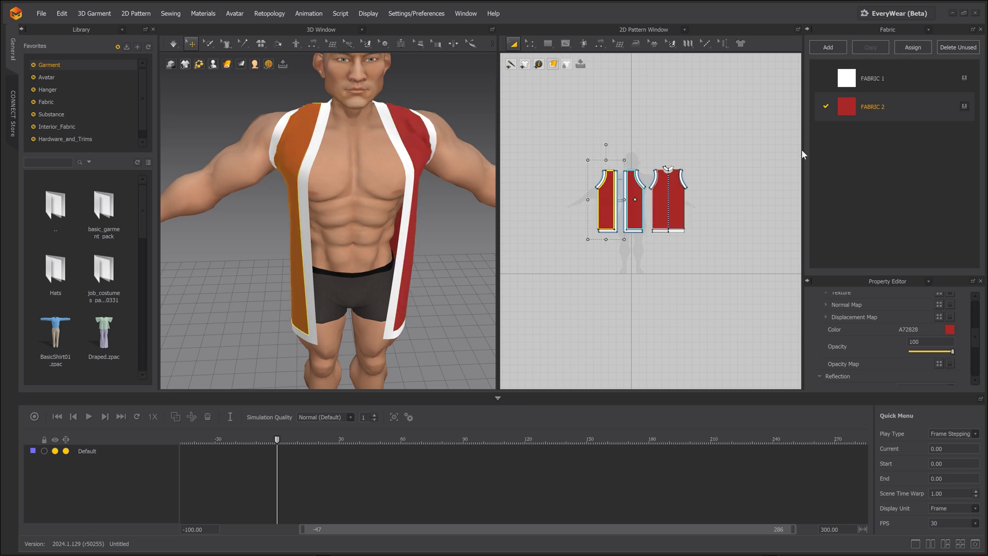
Add a third fabric, colour it black, and apply it to the placket, armhole, hem and neckline bands
{"action": "left_click", "coordinate": [828, 46]}
{"action": "left_click_drag", "start_coordinate": [394, 140], "coordinate": [393, 140]}
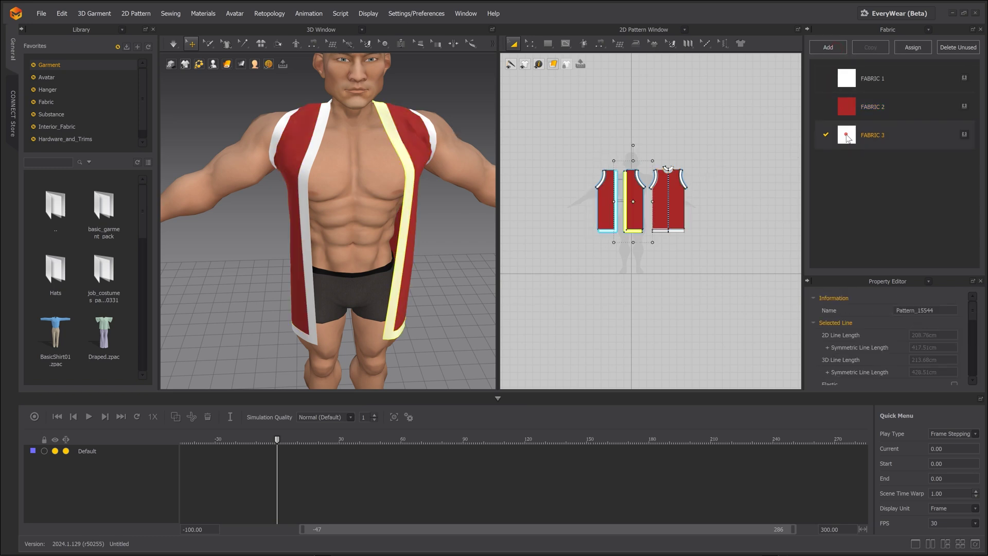
{"action": "left_click", "coordinate": [949, 329]}
{"action": "left_click", "coordinate": [406, 306]}
{"action": "left_click", "coordinate": [470, 399]}
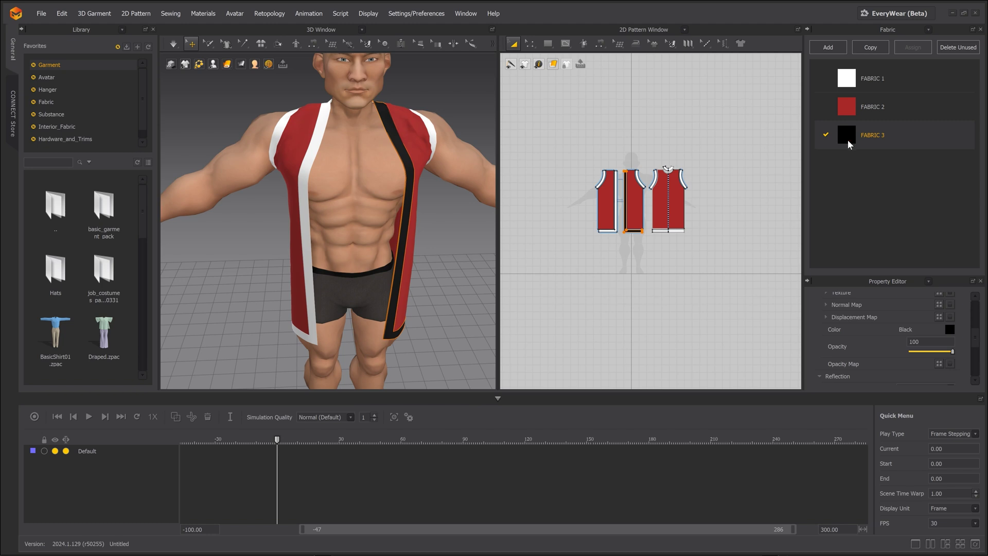
{"action": "left_click", "coordinate": [678, 230]}
{"action": "left_click", "coordinate": [608, 230]}
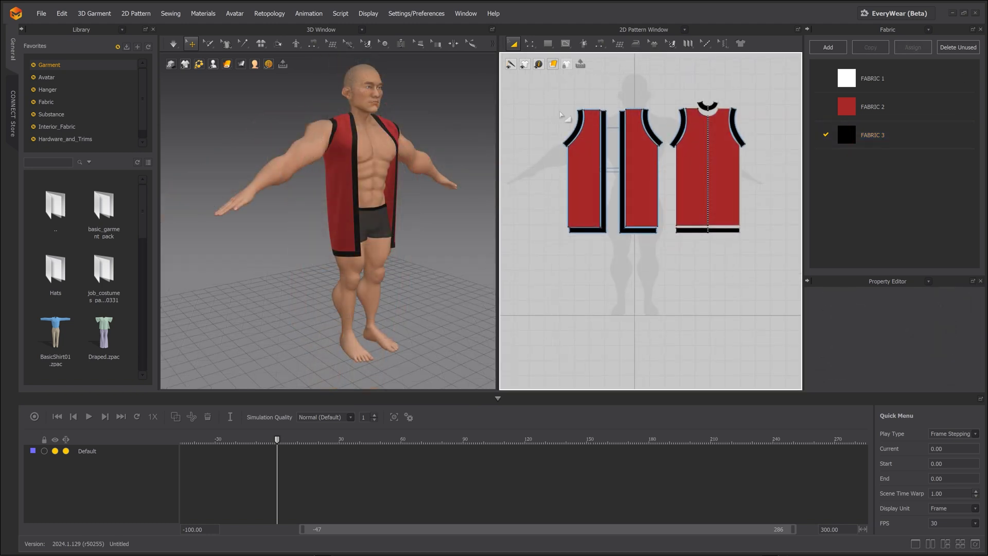
Draw a horizontal internal line across the red front panel at waist height with Internal Polygon/Line
{"action": "left_click", "coordinate": [566, 43]}
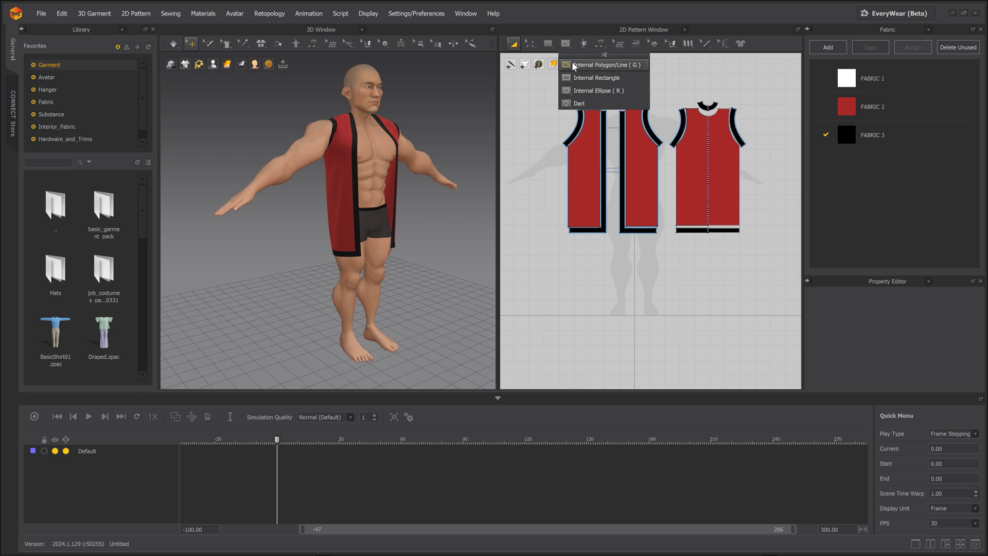
{"action": "left_click", "coordinate": [586, 65]}
{"action": "scroll", "coordinate": [555, 206], "scroll_direction": "up", "scroll_amount": 3}
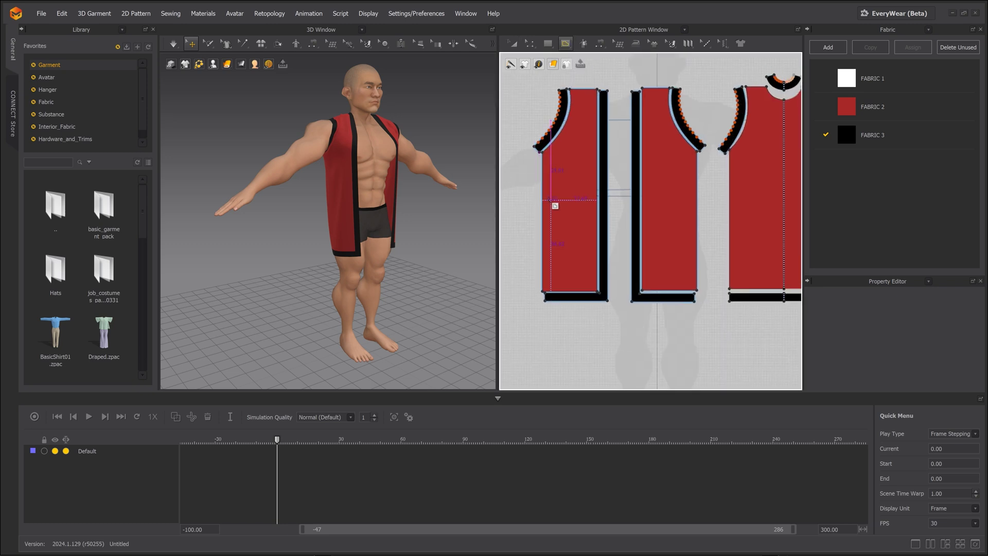
{"action": "left_click", "coordinate": [542, 199]}
{"action": "double_click", "coordinate": [597, 199]}
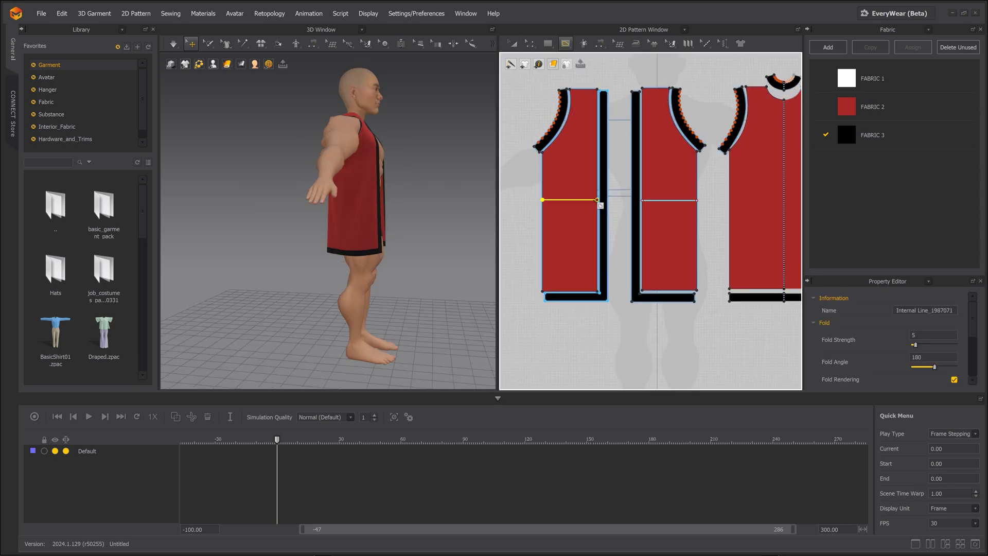
{"action": "right_click_drag", "start_coordinate": [488, 205], "coordinate": [434, 216]}
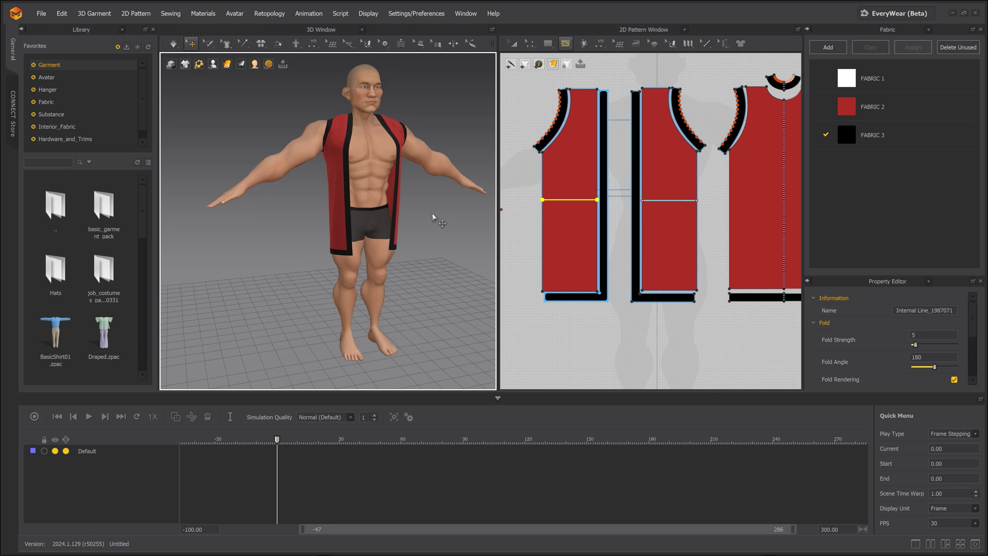
Draw matching horizontal internal lines at waist height across the front placket strip and the back panel
{"action": "scroll", "coordinate": [601, 200], "scroll_direction": "up", "scroll_amount": 3}
{"action": "left_click", "coordinate": [594, 199]}
{"action": "double_click", "coordinate": [616, 199]}
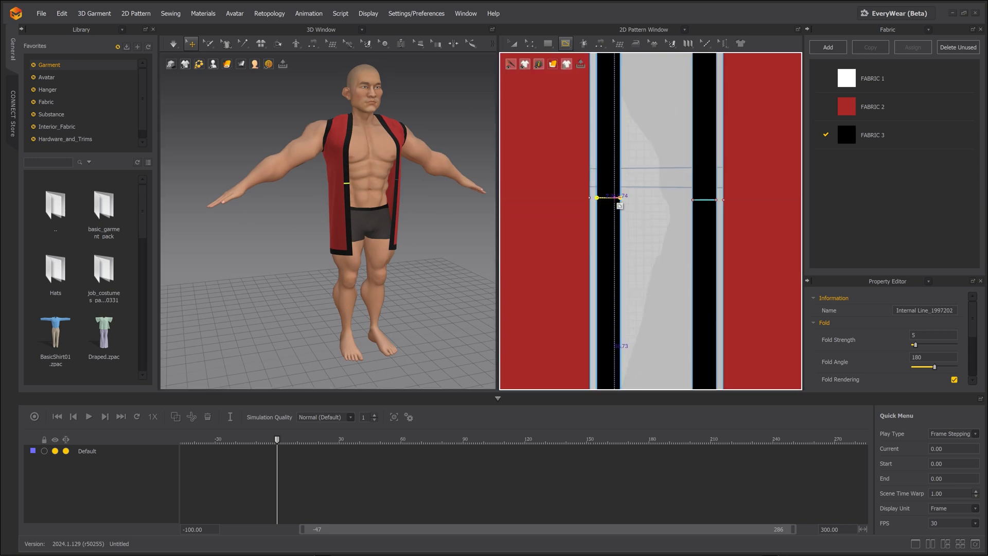
{"action": "scroll", "coordinate": [617, 202], "scroll_direction": "down", "scroll_amount": 5}
{"action": "middle_click_drag", "start_coordinate": [723, 196], "coordinate": [629, 198]}
{"action": "left_click", "coordinate": [645, 205]}
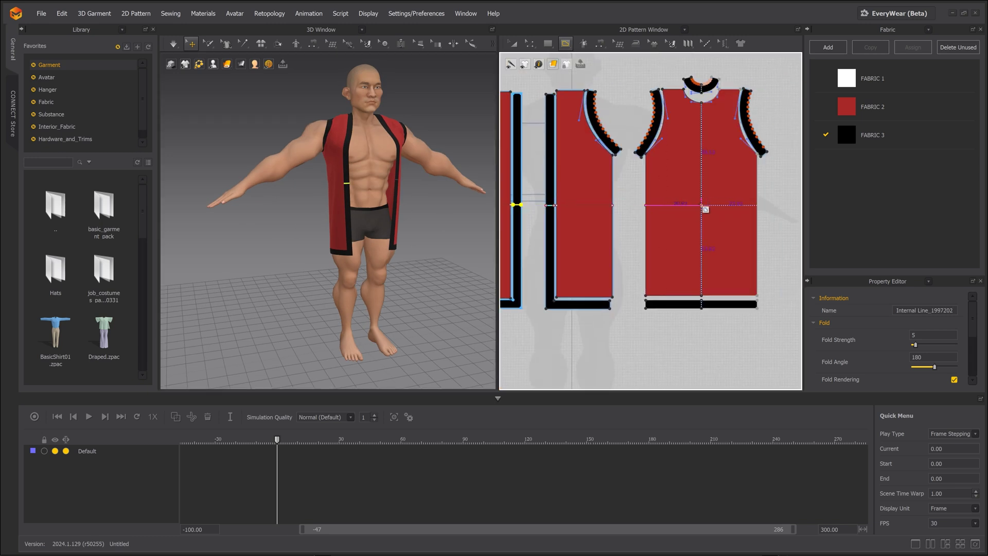
{"action": "double_click", "coordinate": [702, 205]}
Turn on Elastic for the waist lines of the front panel, placket and back, with strength 19.80 and ratio 54
{"action": "middle_click_drag", "start_coordinate": [565, 175], "coordinate": [633, 162]}
{"action": "mouse_move", "coordinate": [530, 45]}
{"action": "left_click", "coordinate": [534, 63]}
{"action": "left_click", "coordinate": [547, 194]}
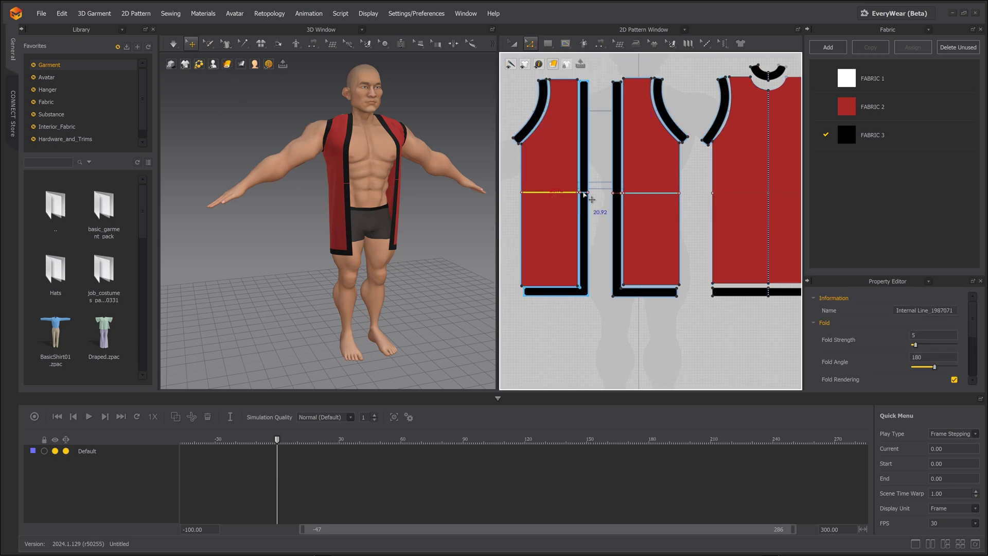
{"action": "middle_click_drag", "start_coordinate": [724, 196], "coordinate": [679, 203]}
{"action": "left_click", "coordinate": [680, 200], "text": "shift"}
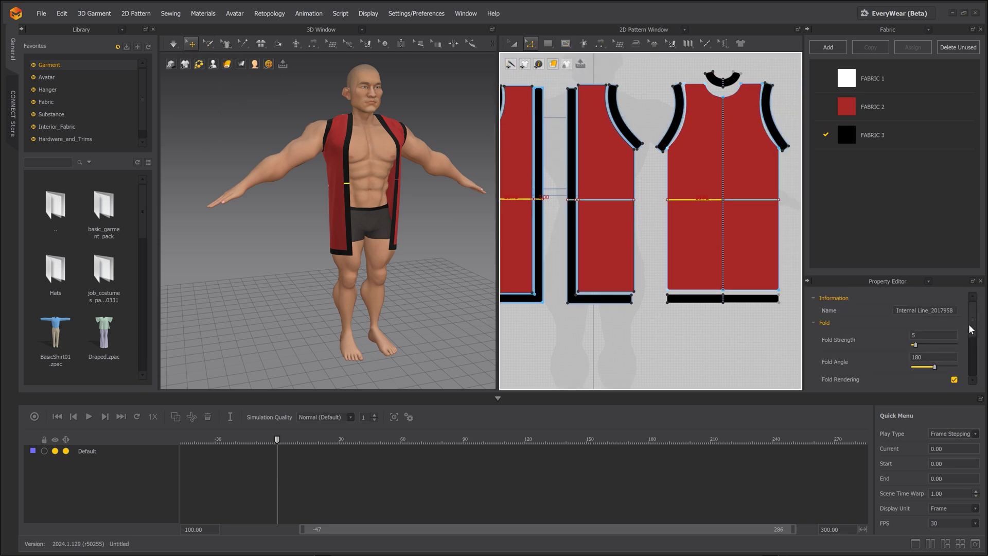
{"action": "scroll", "coordinate": [963, 335], "scroll_direction": "down", "scroll_amount": 5}
{"action": "left_click", "coordinate": [954, 359]}
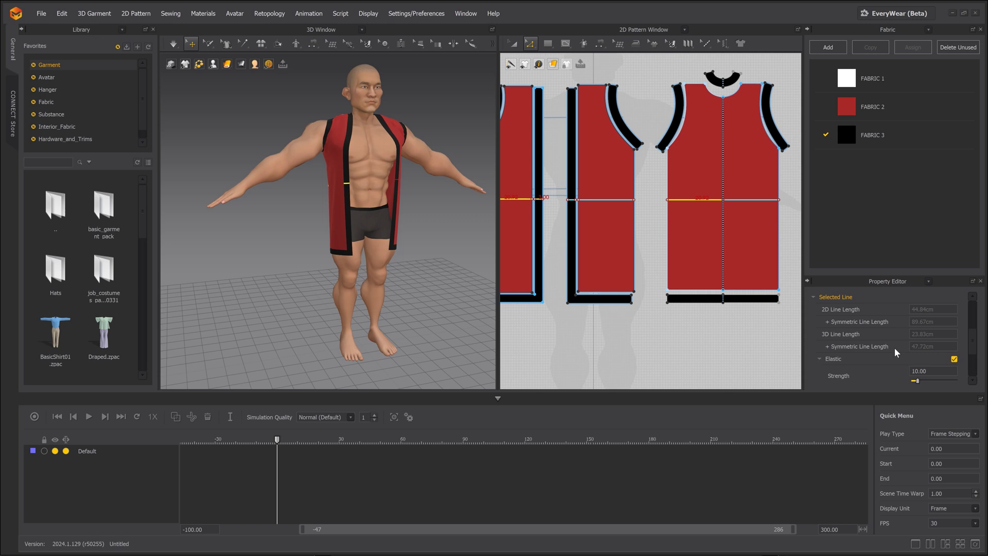
{"action": "left_click_drag", "start_coordinate": [919, 381], "coordinate": [921, 381]}
{"action": "scroll", "coordinate": [875, 369], "scroll_direction": "down", "scroll_amount": 2}
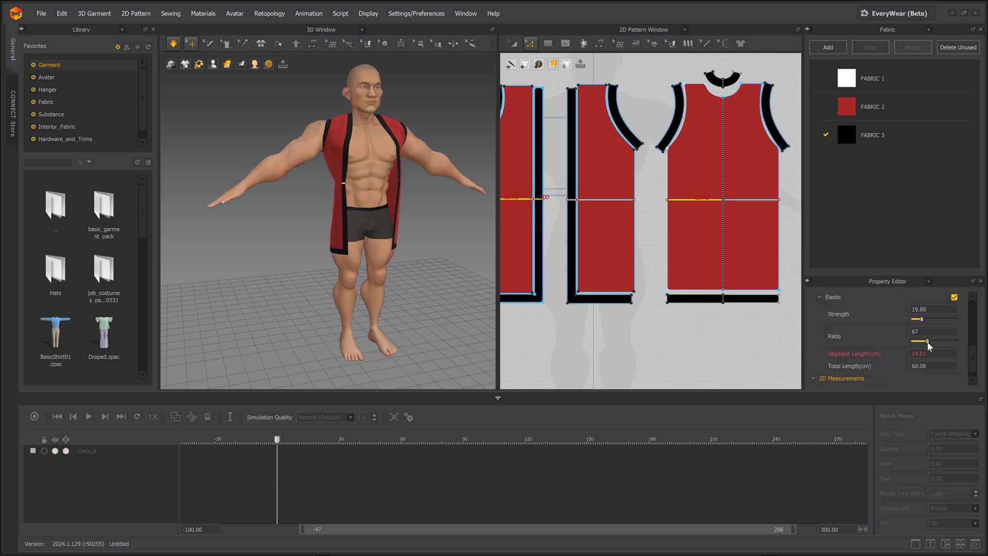
{"action": "left_click_drag", "start_coordinate": [930, 341], "coordinate": [916, 342]}
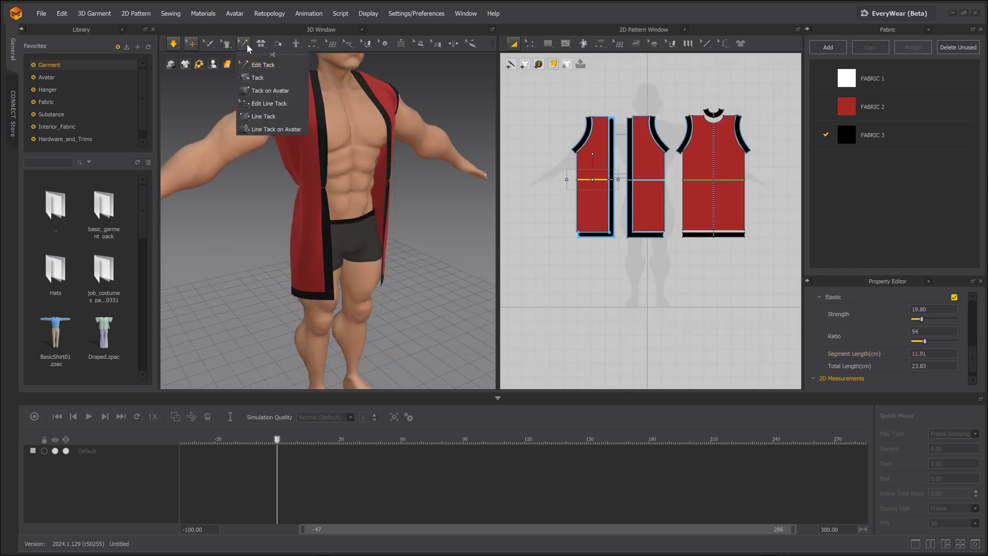
Pin the front placket at waist height to the avatar's abdomen using Tack on Avatar, and simulate the garment
{"action": "left_click", "coordinate": [266, 91]}
{"action": "left_click", "coordinate": [324, 188]}
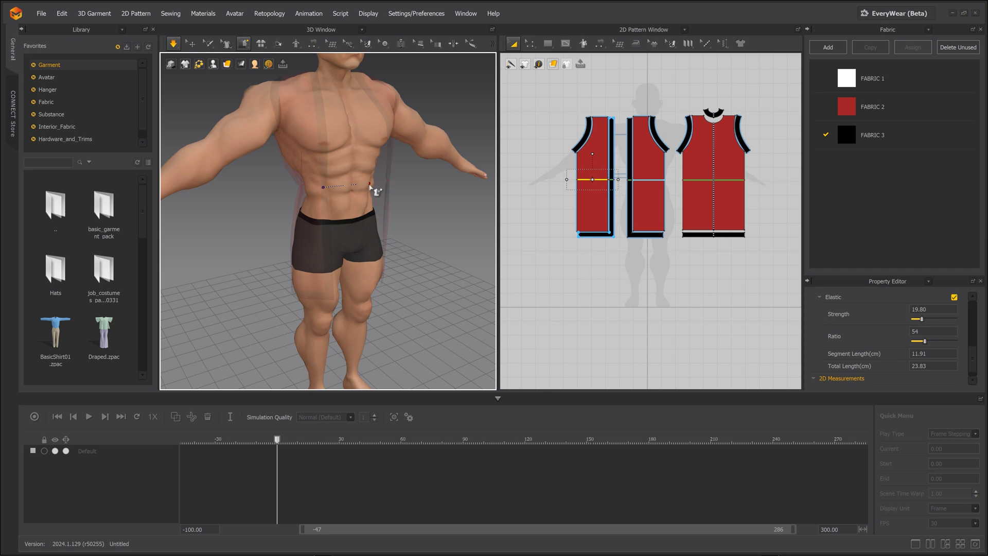
{"action": "left_click", "coordinate": [366, 186]}
{"action": "right_click_drag", "start_coordinate": [374, 193], "coordinate": [329, 191]}
{"action": "left_click", "coordinate": [243, 44]}
{"action": "left_click", "coordinate": [248, 63]}
{"action": "right_click_drag", "start_coordinate": [404, 177], "coordinate": [371, 185]}
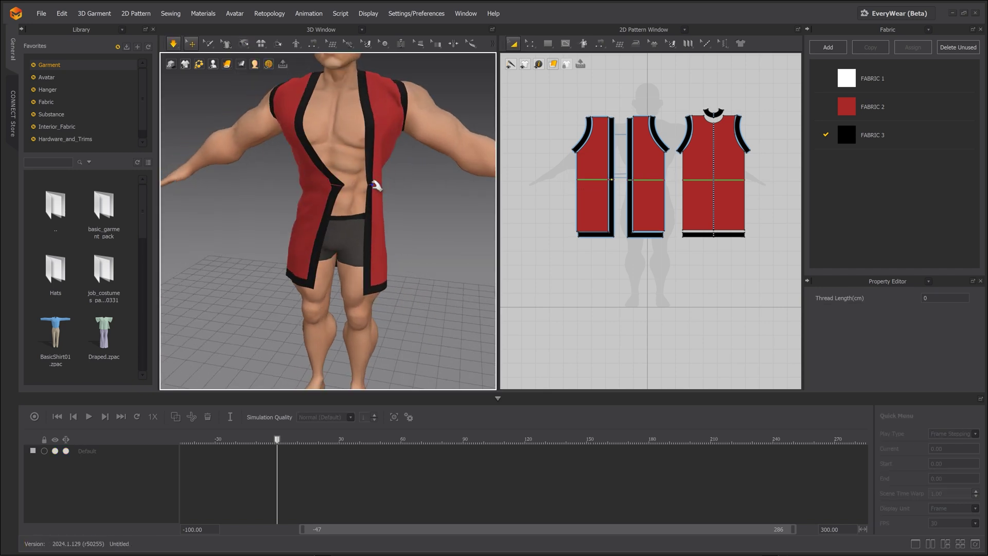
{"action": "key", "text": "space"}
Pull the simulated garment into shape around the chest, waist and skirt, with the two plackets meeting at the waist
{"action": "left_click_drag", "start_coordinate": [353, 154], "coordinate": [269, 153]}
{"action": "right_click_drag", "start_coordinate": [309, 175], "coordinate": [355, 180]}
{"action": "left_click_drag", "start_coordinate": [293, 132], "coordinate": [382, 92]}
{"action": "left_click", "coordinate": [382, 91]}
{"action": "left_click_drag", "start_coordinate": [354, 273], "coordinate": [271, 223]}
{"action": "right_click_drag", "start_coordinate": [378, 241], "coordinate": [350, 249]}
{"action": "left_click_drag", "start_coordinate": [344, 253], "coordinate": [281, 265]}
{"action": "right_click_drag", "start_coordinate": [282, 265], "coordinate": [329, 268]}
{"action": "left_click_drag", "start_coordinate": [296, 276], "coordinate": [355, 273]}
{"action": "right_click_drag", "start_coordinate": [355, 272], "coordinate": [324, 270]}
{"action": "left_click_drag", "start_coordinate": [354, 149], "coordinate": [263, 146]}
{"action": "left_click_drag", "start_coordinate": [349, 192], "coordinate": [319, 203]}
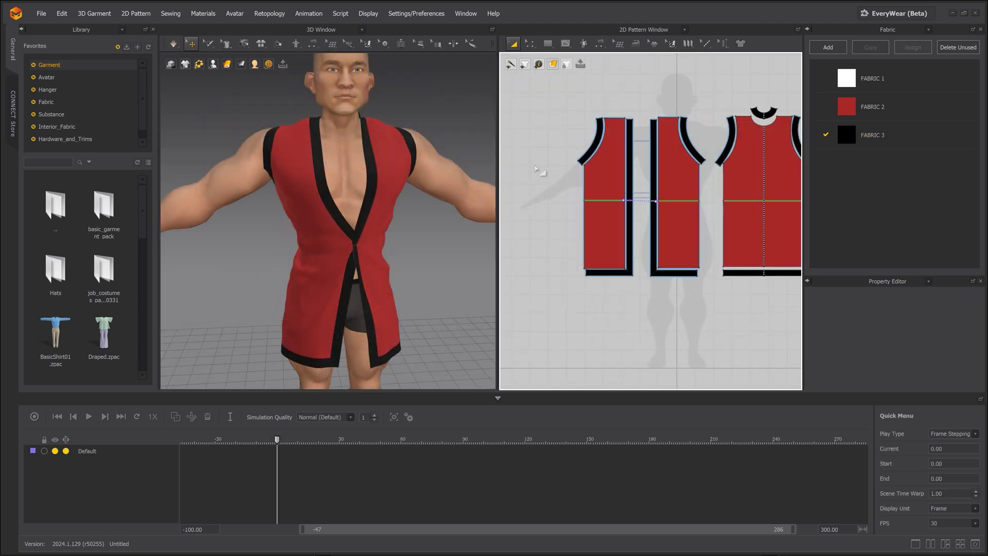
Add the dragon1 graphic to the first red front panel and move it up to the chest, near the placket
{"action": "left_click", "coordinate": [665, 45]}
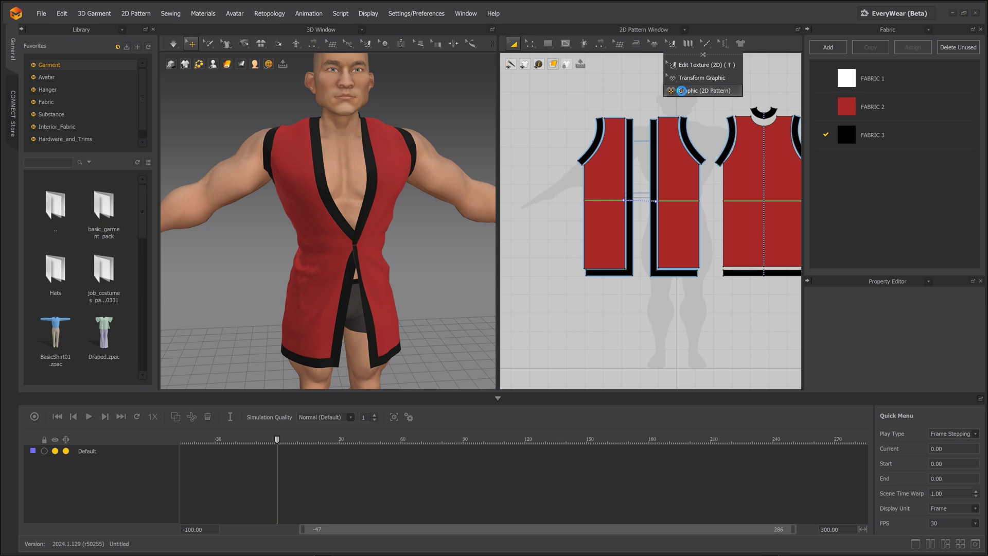
{"action": "left_click", "coordinate": [683, 91]}
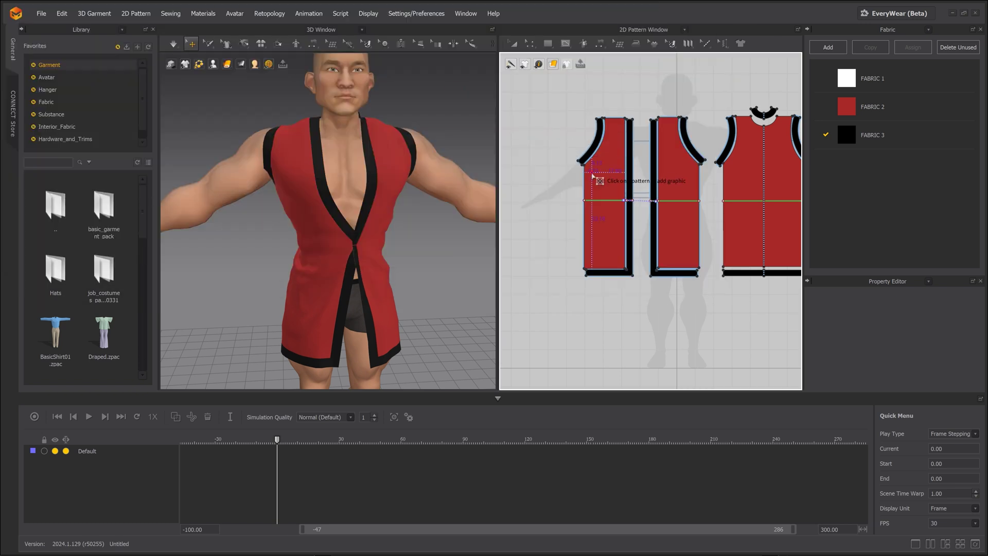
{"action": "left_click", "coordinate": [600, 185]}
{"action": "left_click", "coordinate": [465, 350]}
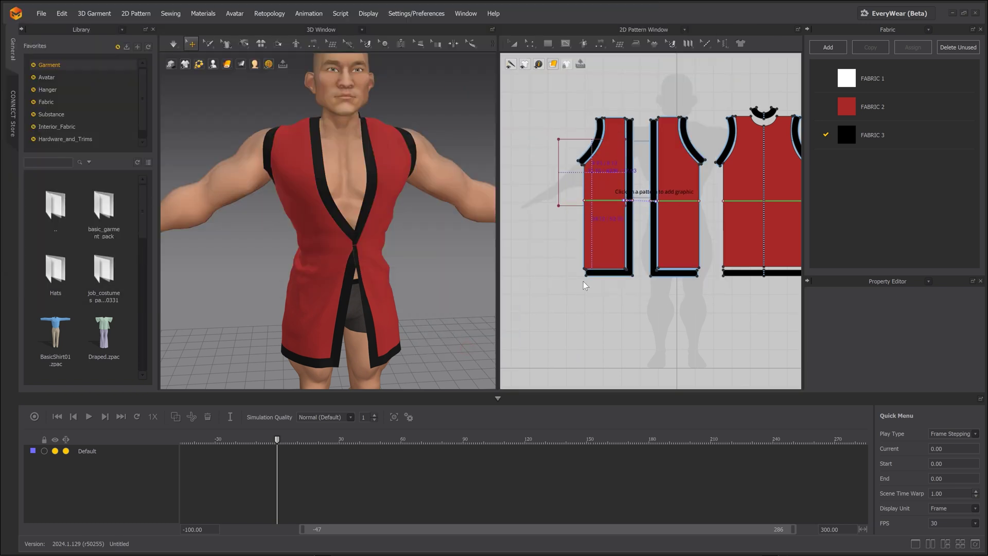
{"action": "left_click", "coordinate": [618, 196]}
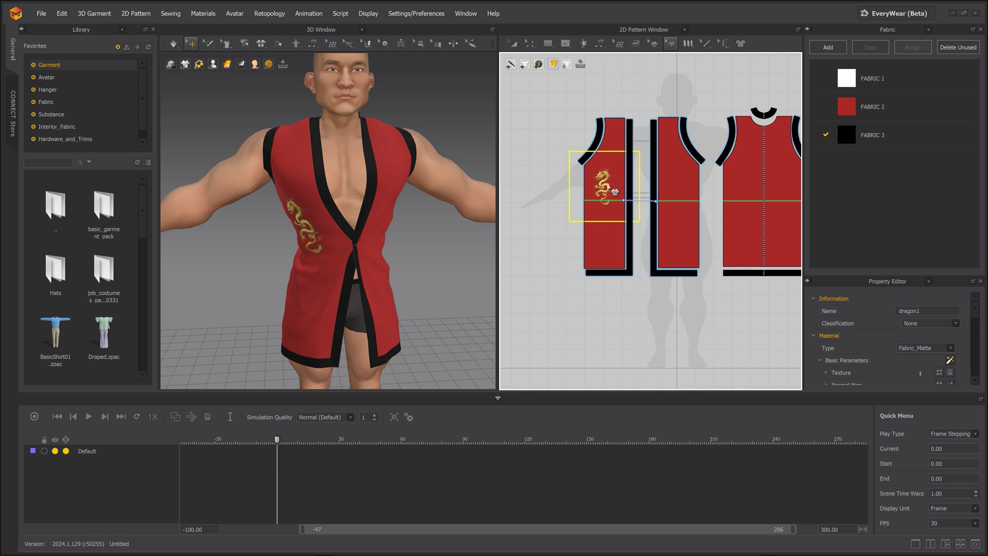
{"action": "left_click_drag", "start_coordinate": [614, 179], "coordinate": [620, 165]}
{"action": "mouse_move", "coordinate": [360, 191]}
{"action": "right_mouse_down"}
{"action": "mouse_move", "coordinate": [428, 192]}
{"action": "mouse_move", "coordinate": [360, 192]}
{"action": "right_mouse_up"}
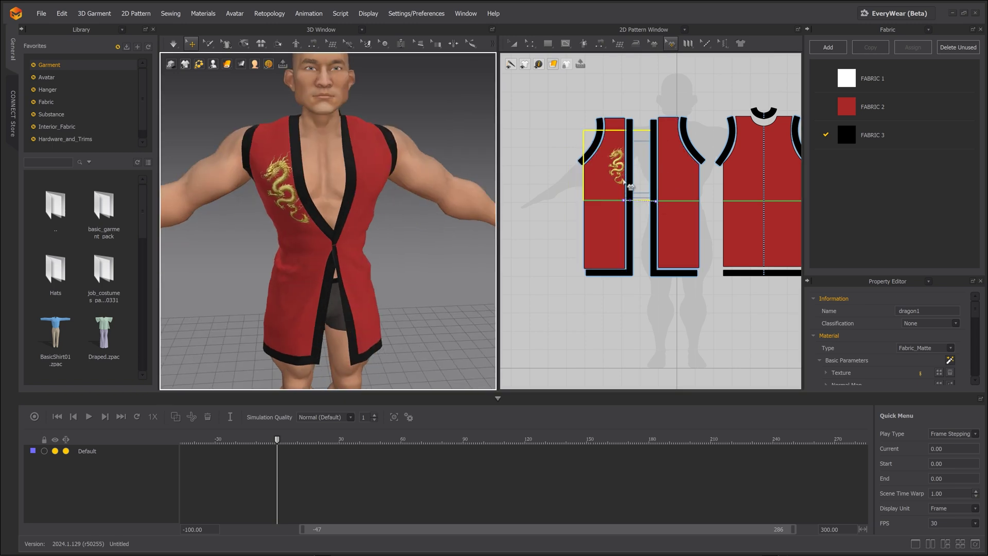
Copy the dragon graphic and paste it onto the opposite front panel at the same chest height
{"action": "scroll", "coordinate": [624, 181], "scroll_direction": "up", "scroll_amount": 3}
{"action": "right_click", "coordinate": [570, 211]}
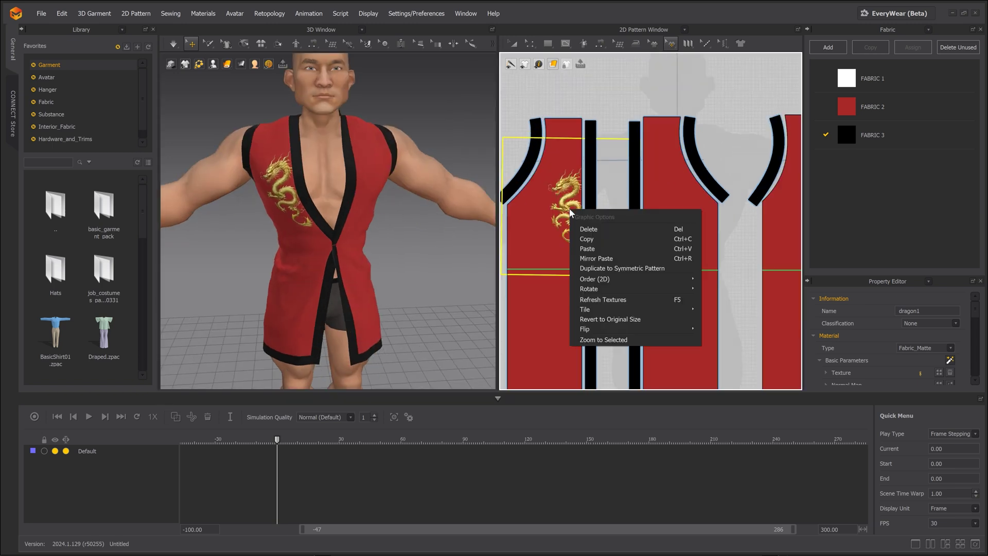
{"action": "left_click", "coordinate": [591, 241]}
{"action": "right_click", "coordinate": [655, 209]}
{"action": "left_click", "coordinate": [666, 236]}
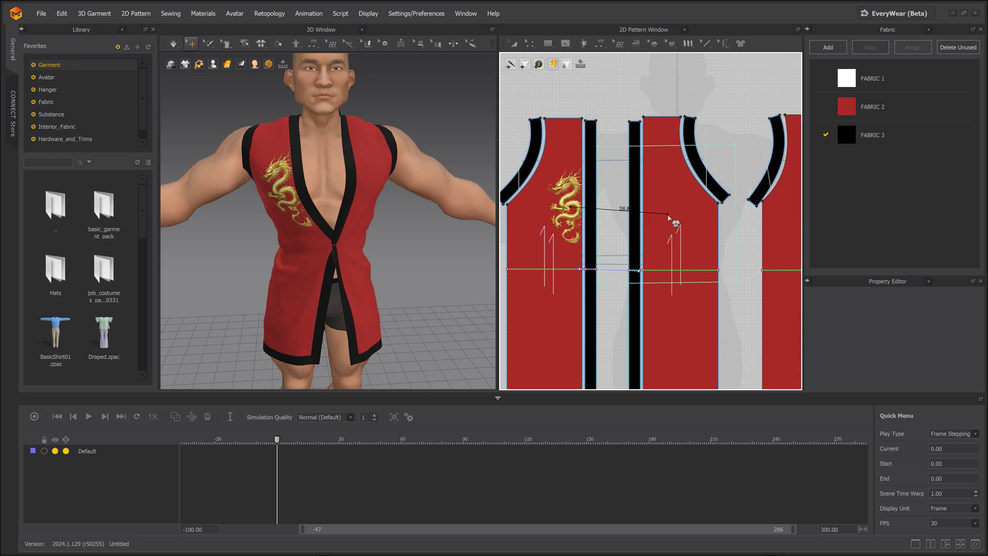
{"action": "left_click", "coordinate": [669, 218]}
Flip the pasted dragon graphic horizontally and move it closer to the placket, mirroring the first dragon
{"action": "right_click", "coordinate": [671, 211]}
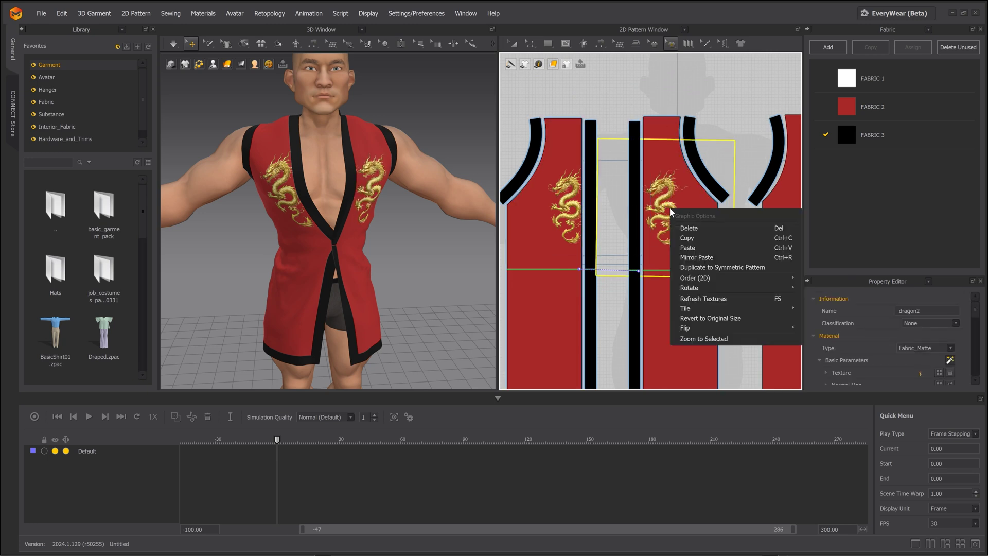
{"action": "mouse_move", "coordinate": [694, 325]}
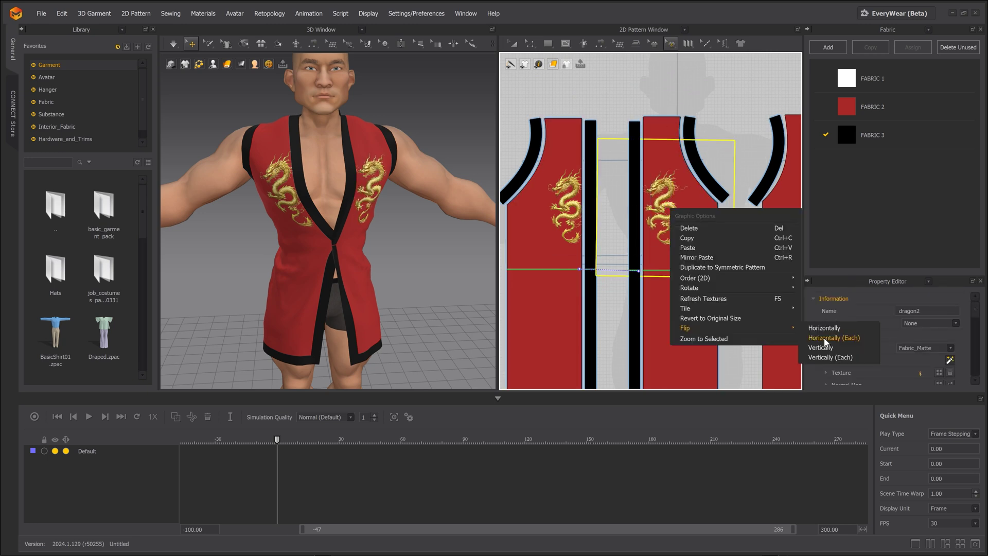
{"action": "left_click", "coordinate": [819, 331]}
{"action": "left_click_drag", "start_coordinate": [674, 211], "coordinate": [664, 210]}
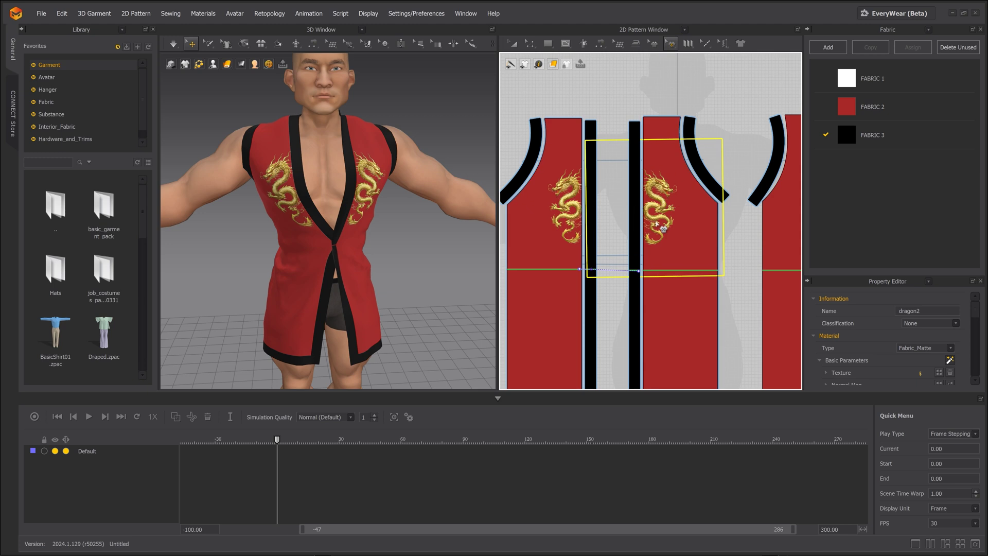
{"action": "left_click", "coordinate": [613, 215]}
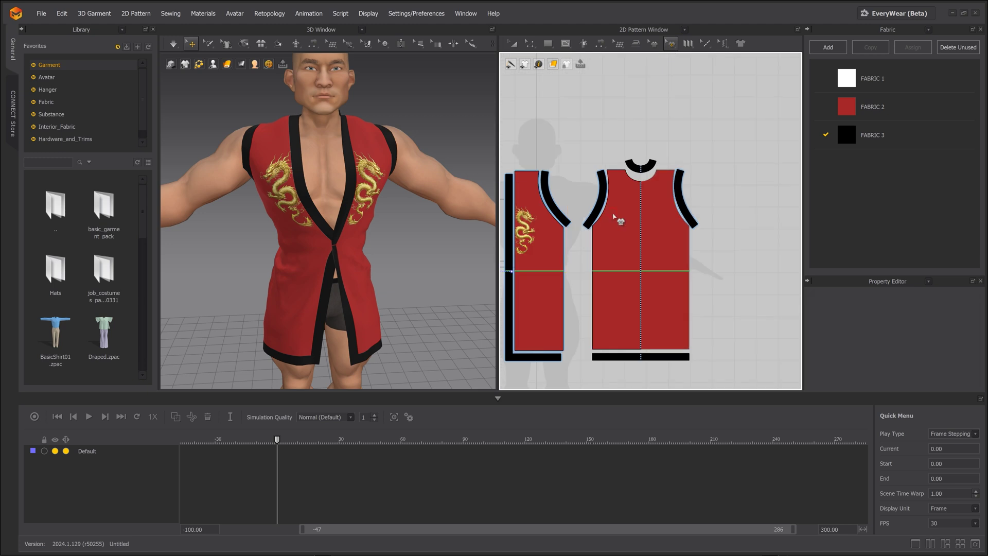
Add the round golden emblem graphic to the upper centre of the back panel
{"action": "left_click", "coordinate": [670, 43]}
{"action": "left_click", "coordinate": [684, 90]}
{"action": "double_click", "coordinate": [316, 216]}
{"action": "left_click", "coordinate": [640, 221]}
{"action": "left_click", "coordinate": [465, 347]}
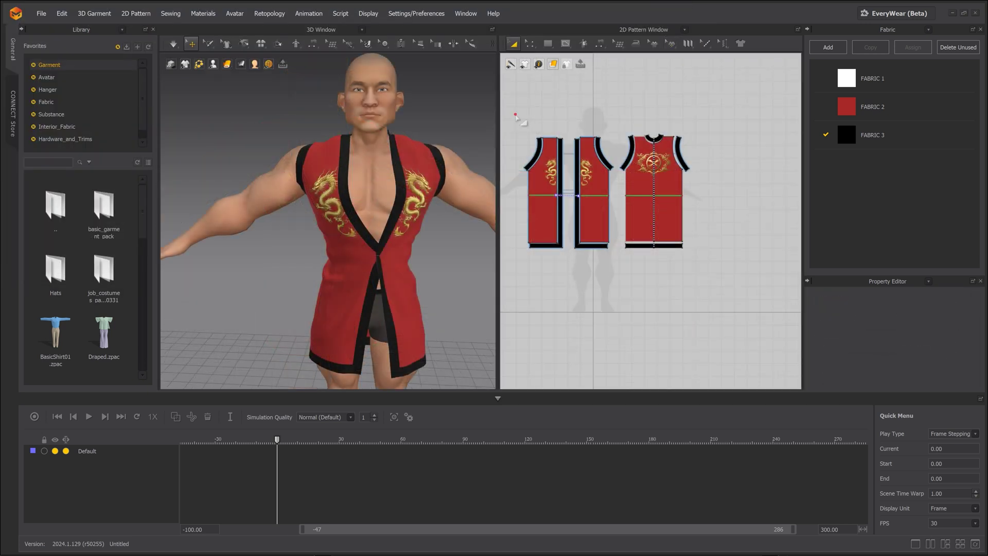
Hide the top's patterns in 3D and move them aside to the upper right of the 2D avatar silhouette
{"action": "left_click_drag", "start_coordinate": [515, 114], "coordinate": [721, 275]}
{"action": "right_click", "coordinate": [656, 229]}
{"action": "left_click", "coordinate": [671, 343]}
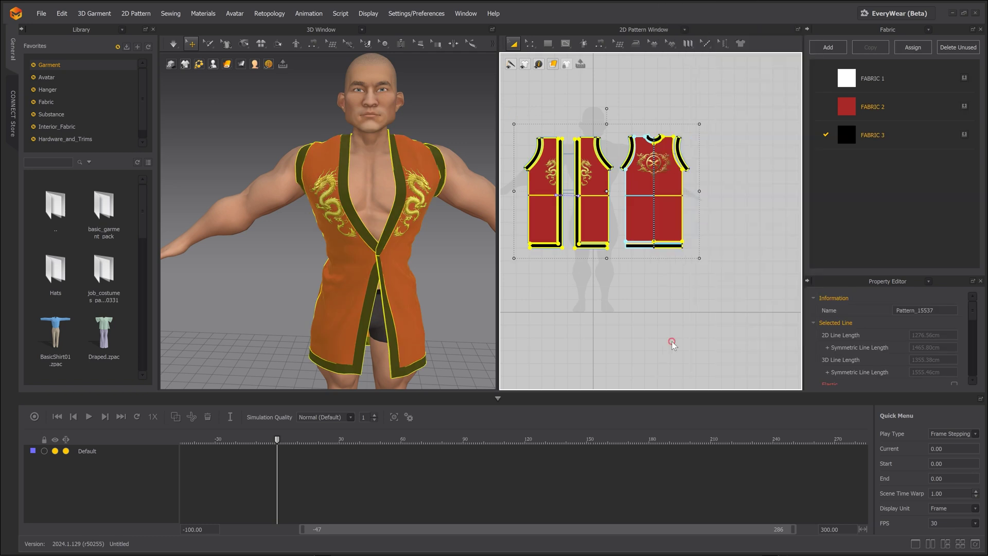
{"action": "left_click_drag", "start_coordinate": [521, 110], "coordinate": [700, 271]}
{"action": "left_click_drag", "start_coordinate": [655, 197], "coordinate": [761, 100]}
Draw a tall rectangle pattern about 58 cm high over one leg of the avatar silhouette for the trousers
{"action": "mouse_move", "coordinate": [612, 221]}
{"action": "middle_mouse_down"}
{"action": "mouse_move", "coordinate": [646, 227]}
{"action": "mouse_move", "coordinate": [617, 206]}
{"action": "middle_mouse_up"}
{"action": "left_click", "coordinate": [646, 227]}
{"action": "scroll", "coordinate": [641, 239], "scroll_direction": "up", "scroll_amount": 3}
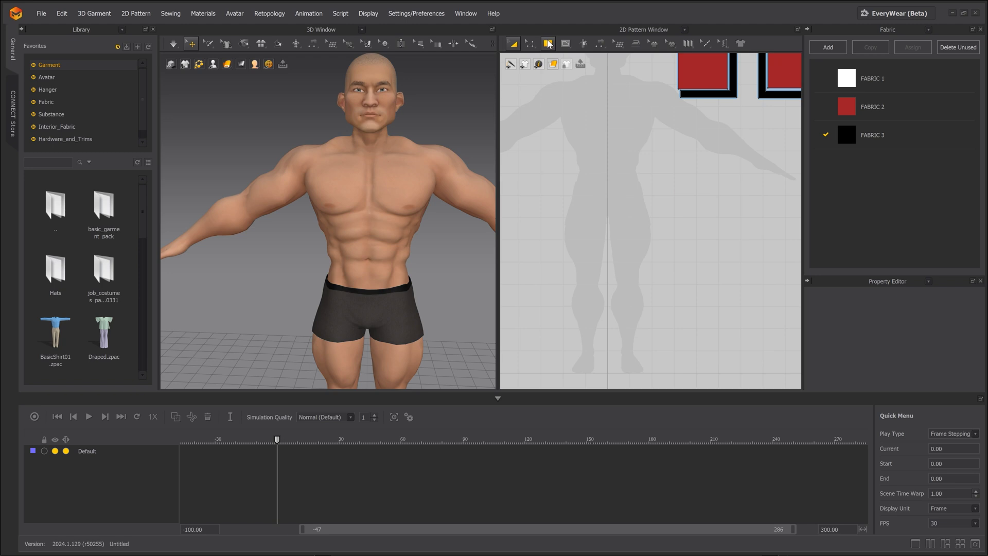
{"action": "left_click", "coordinate": [548, 48]}
{"action": "left_click", "coordinate": [561, 63]}
{"action": "left_click_drag", "start_coordinate": [558, 181], "coordinate": [608, 308]}
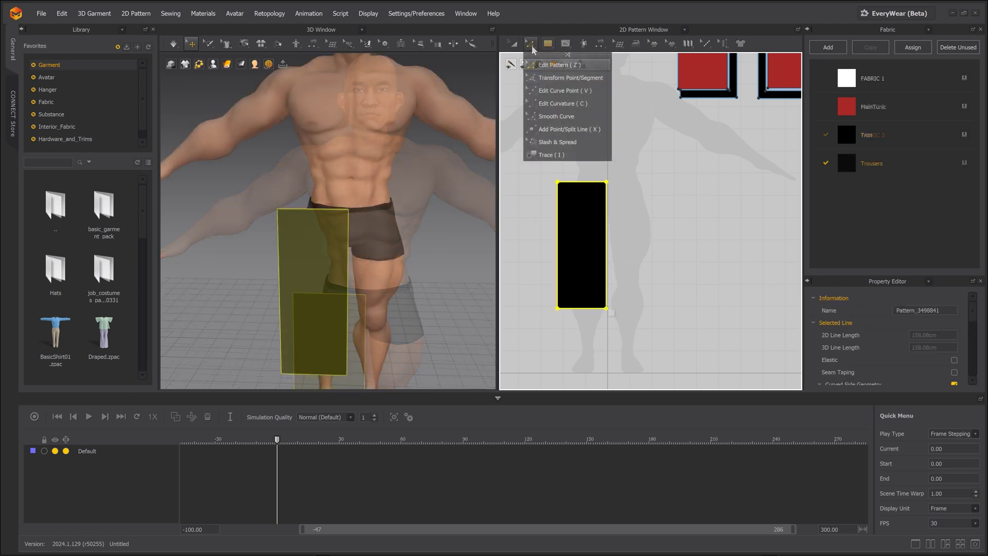
Add points beside the rectangle's upper inner corner and pull that corner inward to form the crotch cutout
{"action": "left_click", "coordinate": [564, 129]}
{"action": "scroll", "coordinate": [609, 181], "scroll_direction": "up", "scroll_amount": 3}
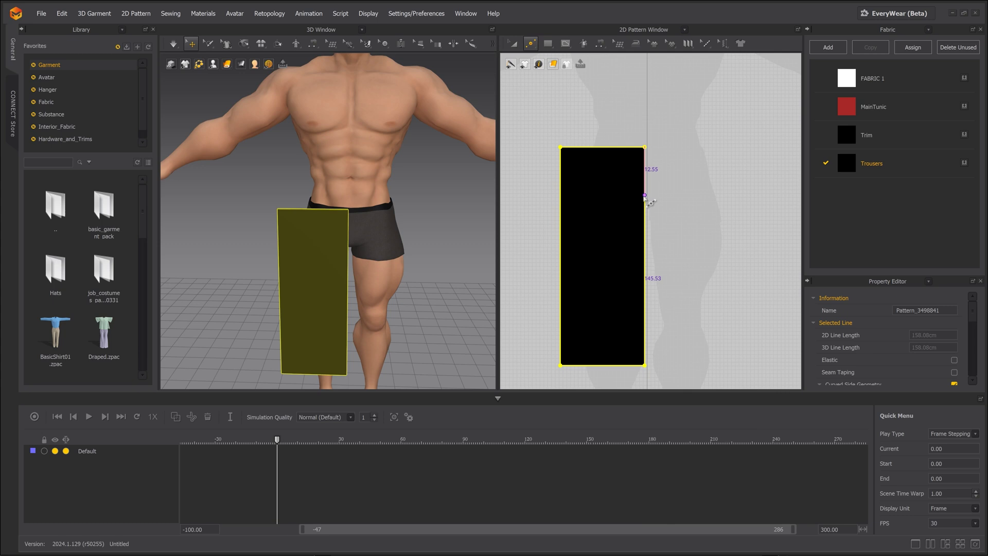
{"action": "left_click", "coordinate": [527, 44]}
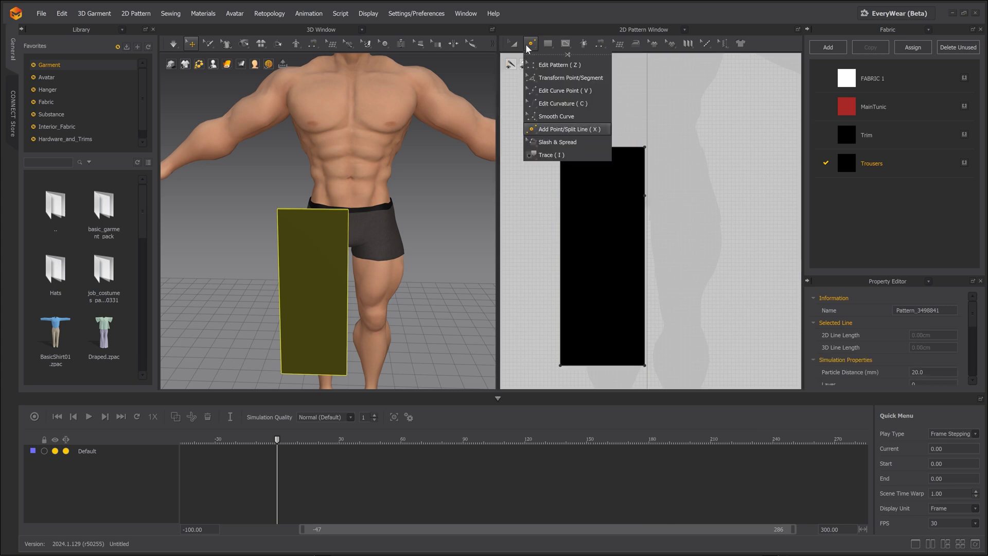
{"action": "left_click", "coordinate": [549, 64]}
{"action": "left_click_drag", "start_coordinate": [645, 147], "coordinate": [608, 148]}
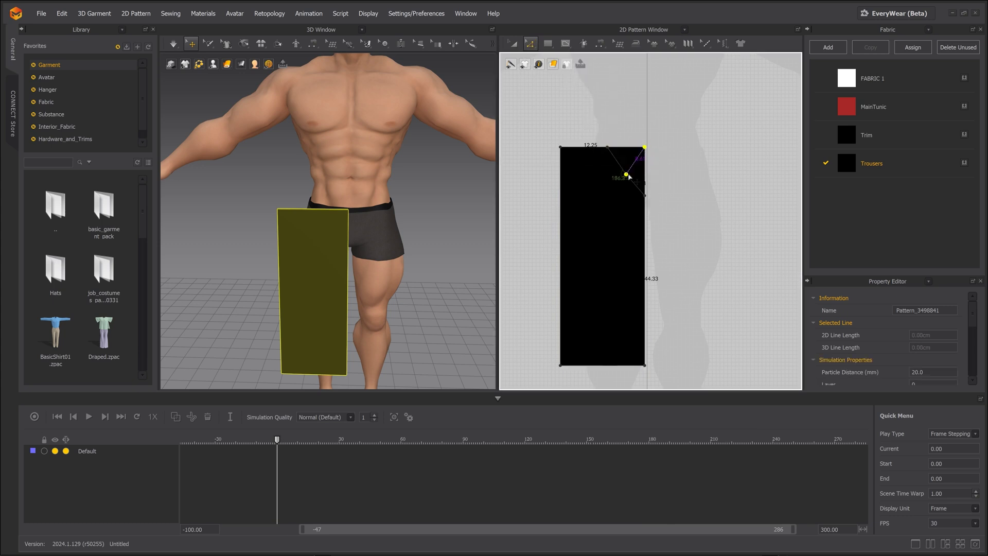
{"action": "left_click", "coordinate": [530, 44]}
{"action": "left_click", "coordinate": [555, 129]}
{"action": "left_click_drag", "start_coordinate": [627, 172], "coordinate": [618, 181]}
Shape the trouser leg by narrowing its hem, curving its outer edge outward and shifting the waist edge inward
{"action": "middle_click_drag", "start_coordinate": [562, 375], "coordinate": [580, 302]}
{"action": "left_click_drag", "start_coordinate": [577, 291], "coordinate": [599, 292]}
{"action": "left_click_drag", "start_coordinate": [662, 291], "coordinate": [659, 292]}
{"action": "key", "text": "c"}
{"action": "left_click_drag", "start_coordinate": [591, 211], "coordinate": [565, 210]}
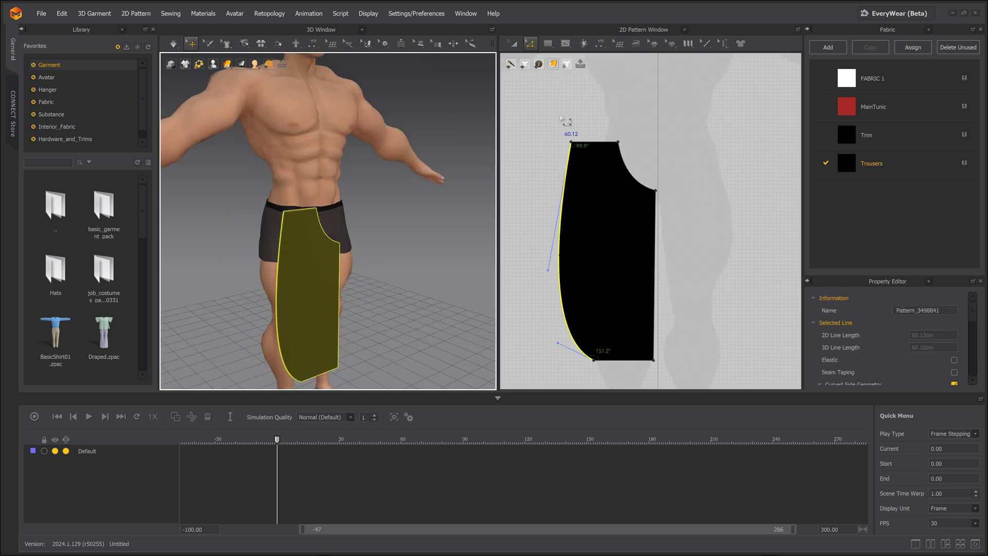
{"action": "left_click_drag", "start_coordinate": [542, 103], "coordinate": [640, 144]}
{"action": "left_click", "coordinate": [557, 314]}
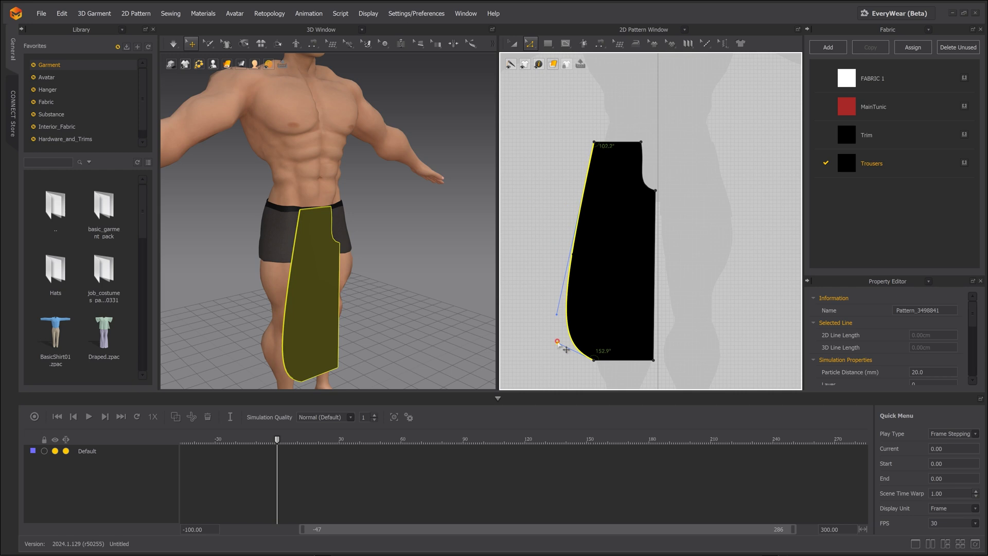
Create a symmetric clone of the trouser leg pattern and place it beside the original
{"action": "key", "text": "a"}
{"action": "right_click", "coordinate": [620, 205]}
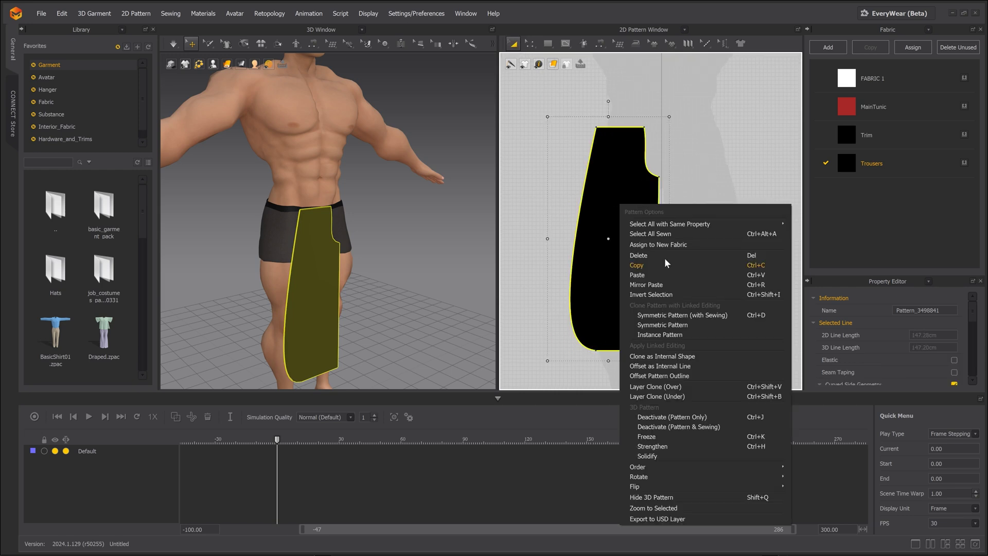
{"action": "left_click", "coordinate": [637, 265]}
{"action": "right_click", "coordinate": [622, 265]}
{"action": "left_click", "coordinate": [651, 120]}
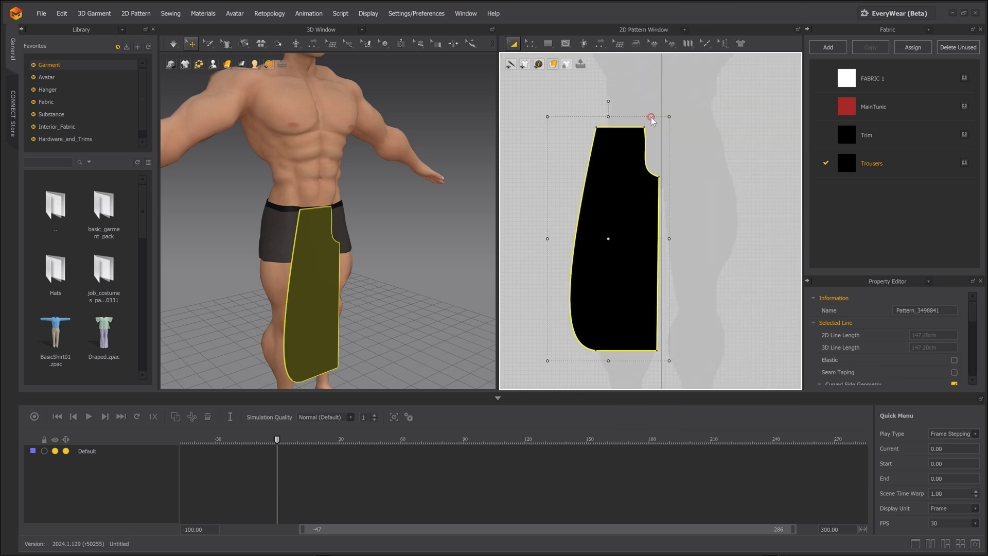
{"action": "left_click", "coordinate": [712, 236]}
Copy both trouser leg patterns and mirror-paste the pair beside the originals for the back
{"action": "scroll", "coordinate": [556, 212], "scroll_direction": "down", "scroll_amount": 3}
{"action": "left_click", "coordinate": [591, 219]}
{"action": "left_click", "coordinate": [635, 219], "text": "shift"}
{"action": "middle_click_drag", "start_coordinate": [631, 217], "coordinate": [652, 231]}
{"action": "right_click", "coordinate": [651, 231]}
{"action": "right_click", "coordinate": [623, 218]}
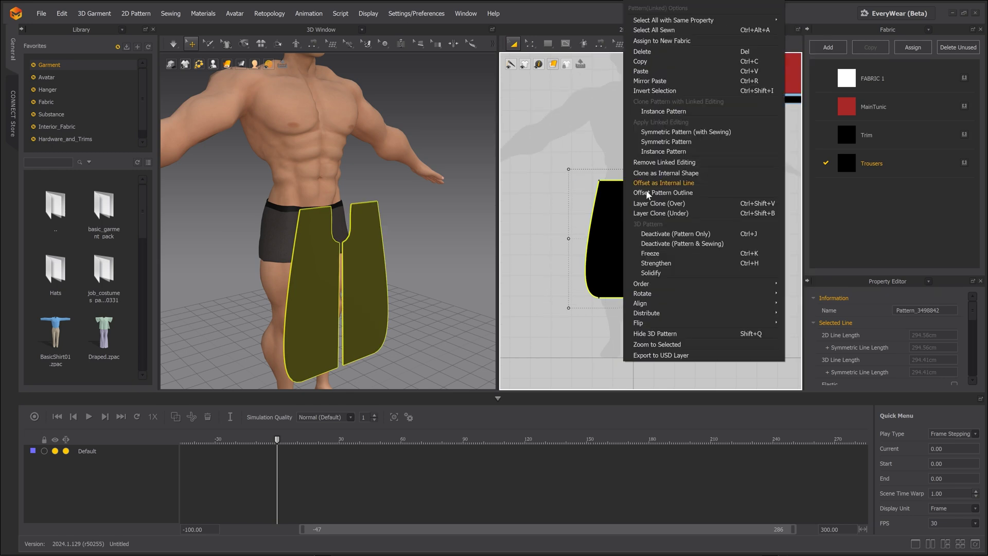
{"action": "left_click", "coordinate": [644, 80]}
{"action": "left_click", "coordinate": [749, 241]}
Hide the front pair of trouser leg patterns in the 3D view
{"action": "left_click_drag", "start_coordinate": [559, 147], "coordinate": [695, 313]}
{"action": "right_click", "coordinate": [668, 289]}
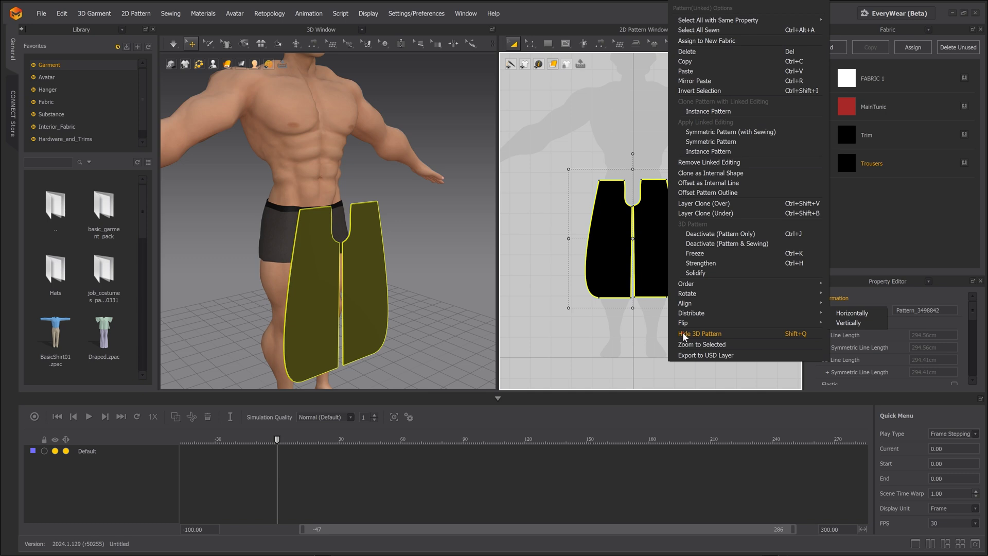
{"action": "left_click", "coordinate": [682, 332]}
{"action": "left_click", "coordinate": [411, 237]}
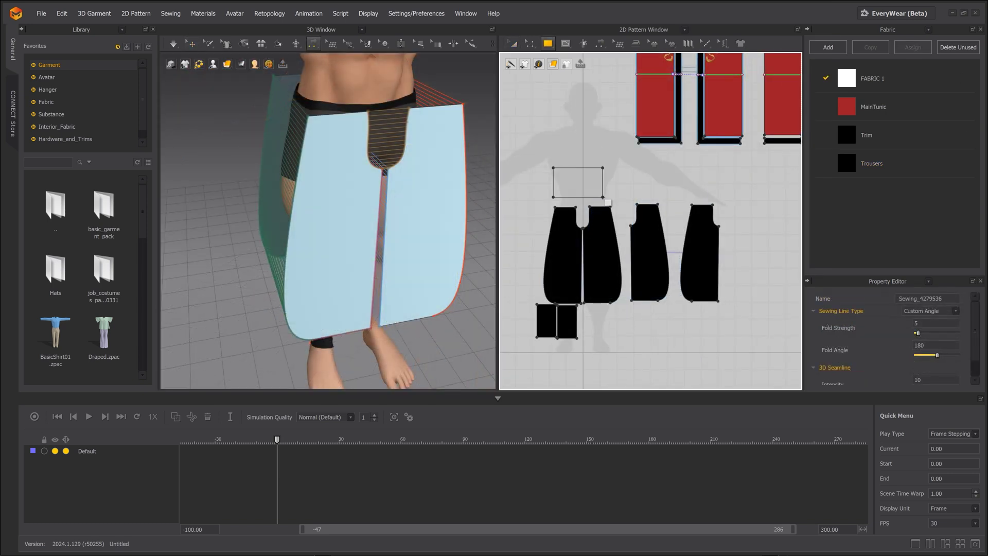
Place a wide white waistband rectangle above the trouser patterns and paste a copy of it directly alongside
{"action": "key", "text": "a"}
{"action": "left_click_drag", "start_coordinate": [603, 197], "coordinate": [578, 186]}
{"action": "right_click", "coordinate": [576, 185]}
{"action": "left_click", "coordinate": [592, 204]}
{"action": "right_click", "coordinate": [624, 184]}
{"action": "left_click", "coordinate": [645, 203]}
{"action": "left_click", "coordinate": [629, 188]}
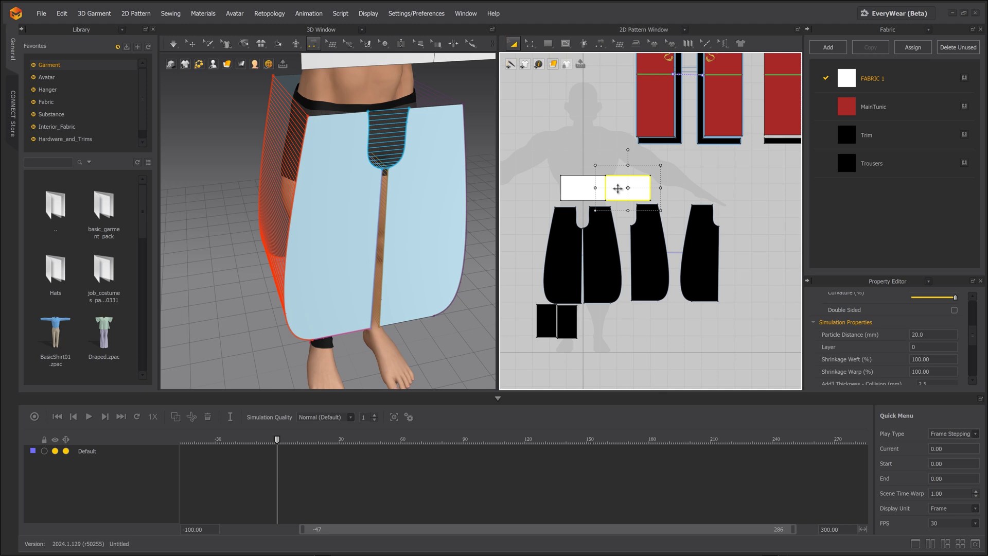
Position the two waistband pieces in front of and behind the avatar's waist in 3D
{"action": "left_click", "coordinate": [191, 43]}
{"action": "left_click", "coordinate": [404, 212]}
{"action": "left_click_drag", "start_coordinate": [379, 225], "coordinate": [297, 182]}
{"action": "right_click_drag", "start_coordinate": [297, 182], "coordinate": [355, 182]}
{"action": "left_click_drag", "start_coordinate": [278, 210], "coordinate": [250, 250]}
{"action": "left_click", "coordinate": [387, 207]}
{"action": "left_click_drag", "start_coordinate": [402, 203], "coordinate": [380, 235]}
{"action": "right_click_drag", "start_coordinate": [379, 235], "coordinate": [323, 196]}
{"action": "key", "text": "2"}
Split the lower edges of both waistband pieces at their midpoints and run the simulation
{"action": "left_click", "coordinate": [530, 43]}
{"action": "left_click", "coordinate": [547, 132]}
{"action": "left_click", "coordinate": [583, 200]}
{"action": "left_click", "coordinate": [629, 200]}
{"action": "right_click_drag", "start_coordinate": [241, 148], "coordinate": [298, 148]}
{"action": "key", "text": "space"}
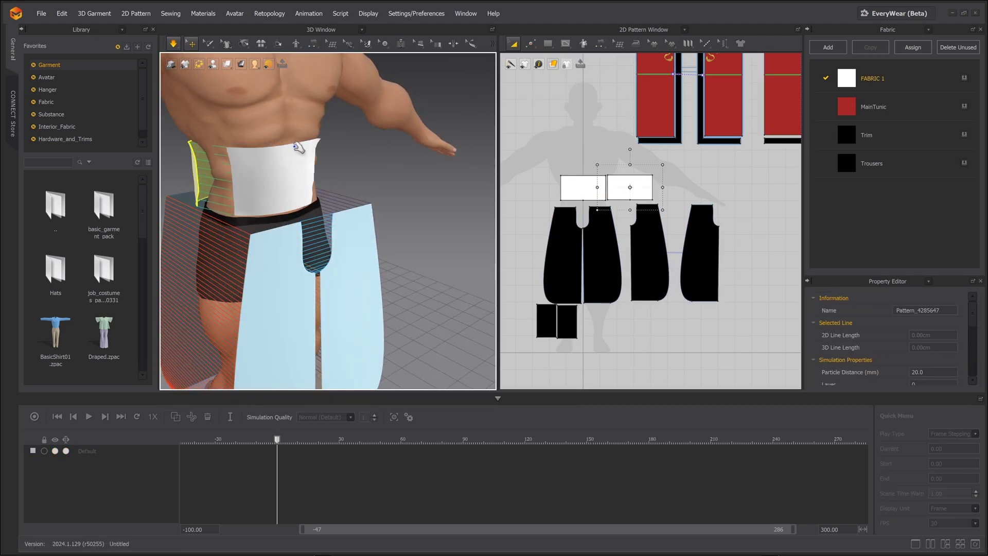
Adjust the edges where the two waistband pieces meet and simulate, tugging the band into place on the avatar
{"action": "left_click", "coordinate": [530, 43]}
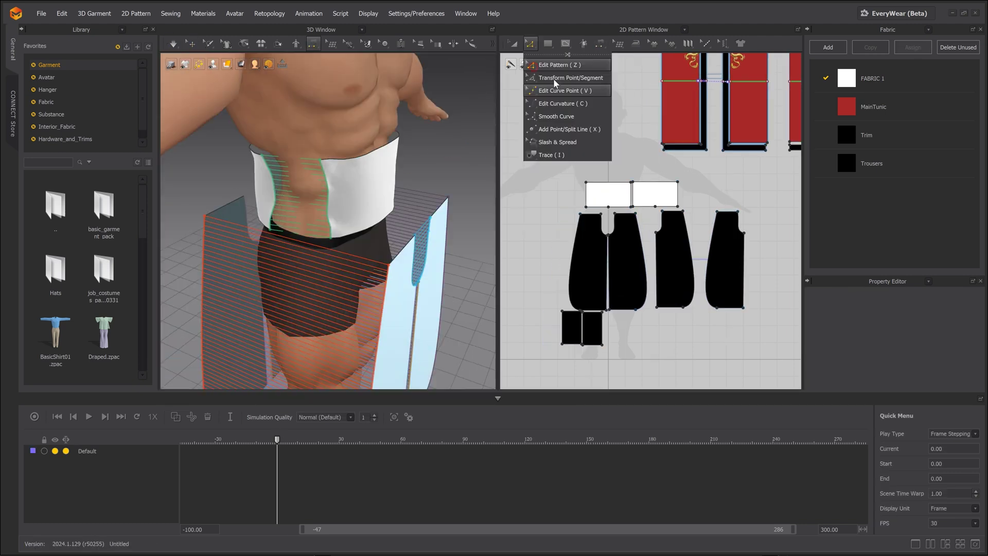
{"action": "left_click", "coordinate": [549, 65]}
{"action": "left_click_drag", "start_coordinate": [619, 163], "coordinate": [632, 185]}
{"action": "left_click", "coordinate": [173, 43]}
{"action": "left_click", "coordinate": [309, 201]}
{"action": "left_click_drag", "start_coordinate": [297, 201], "coordinate": [292, 201]}
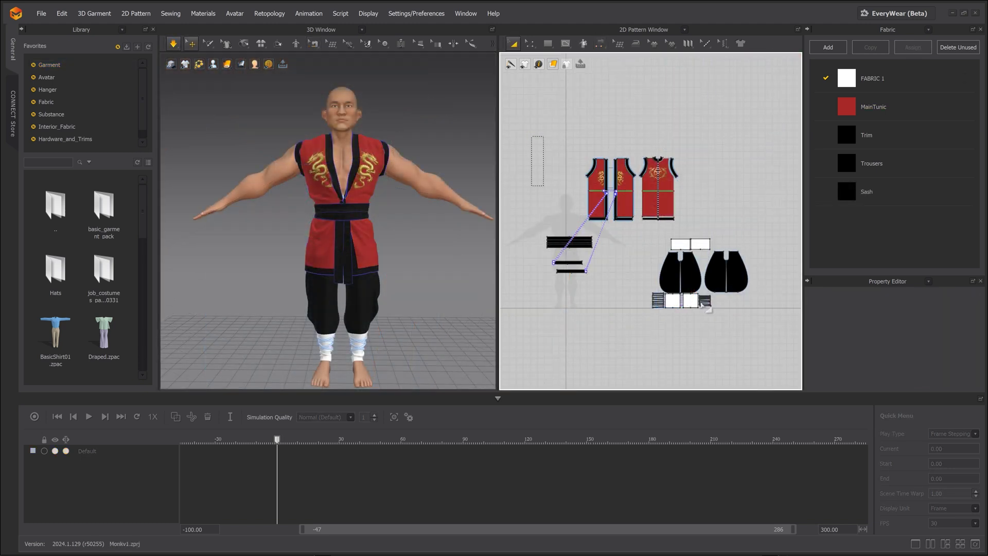
Select all garment patterns and optimize the garment to a target of 10000 polygons with EveryWear
{"action": "left_click_drag", "start_coordinate": [701, 303], "coordinate": [777, 340]}
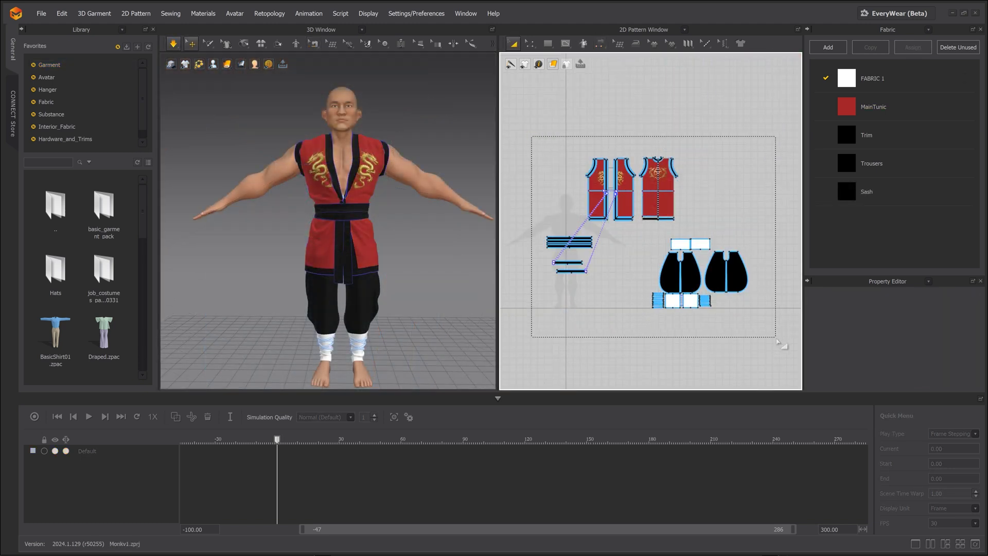
{"action": "left_click_drag", "start_coordinate": [756, 257], "coordinate": [776, 338]}
{"action": "left_click", "coordinate": [895, 13]}
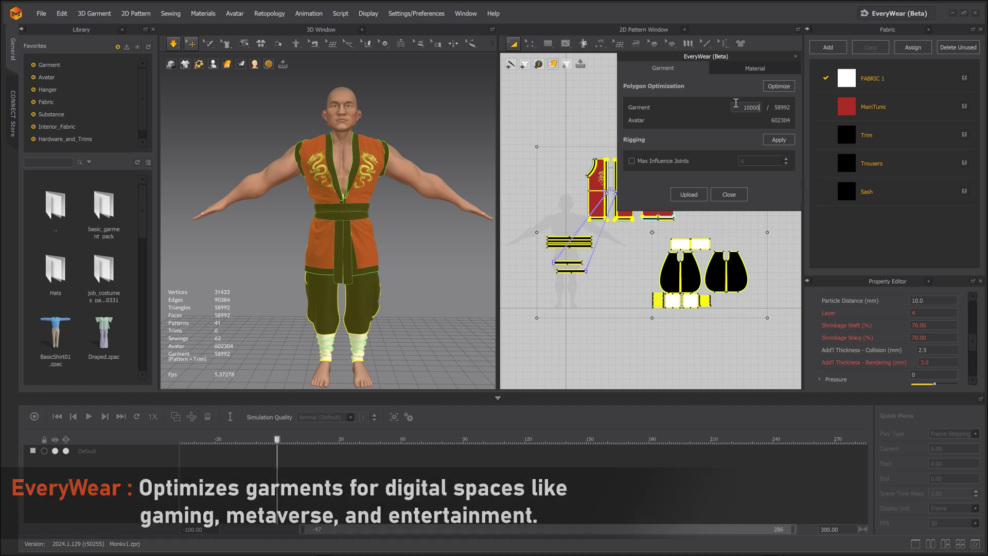
{"action": "left_click", "coordinate": [777, 87]}
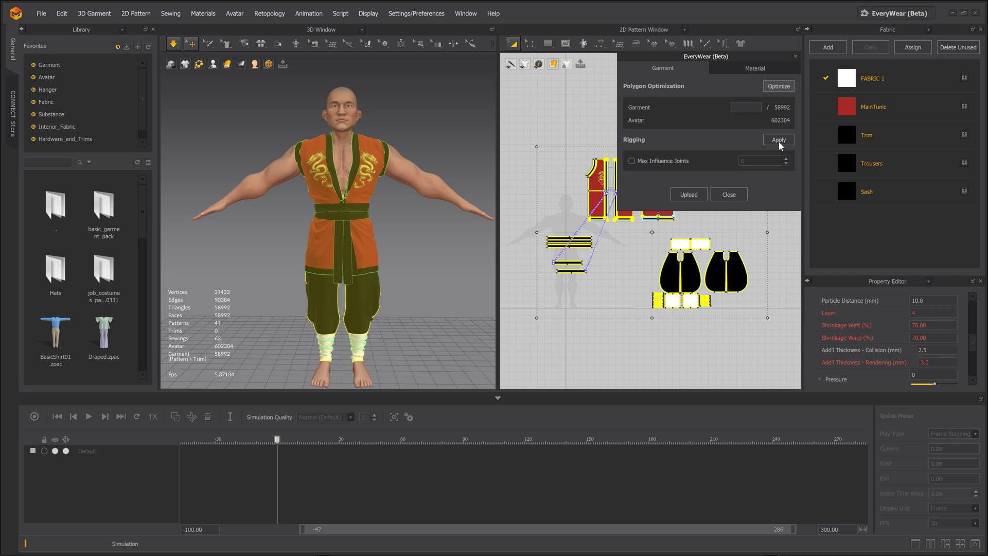
Set the EveryWear UV packing image size to 4096 pixels and the seam size to 10 pixels
{"action": "left_click", "coordinate": [744, 68]}
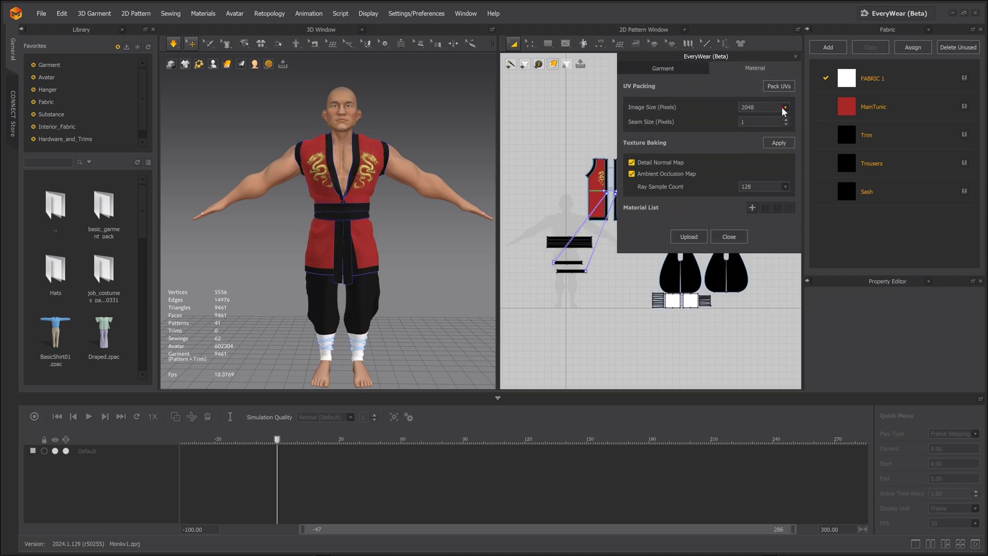
{"action": "left_click", "coordinate": [784, 108]}
{"action": "left_click", "coordinate": [786, 120]}
{"action": "left_click", "coordinate": [786, 120]}
{"action": "left_click", "coordinate": [786, 119]}
Pack the garment's UVs into the default 0 to 1 area, bake the textures and close EveryWear and the UV Editor
{"action": "left_click", "coordinate": [774, 88]}
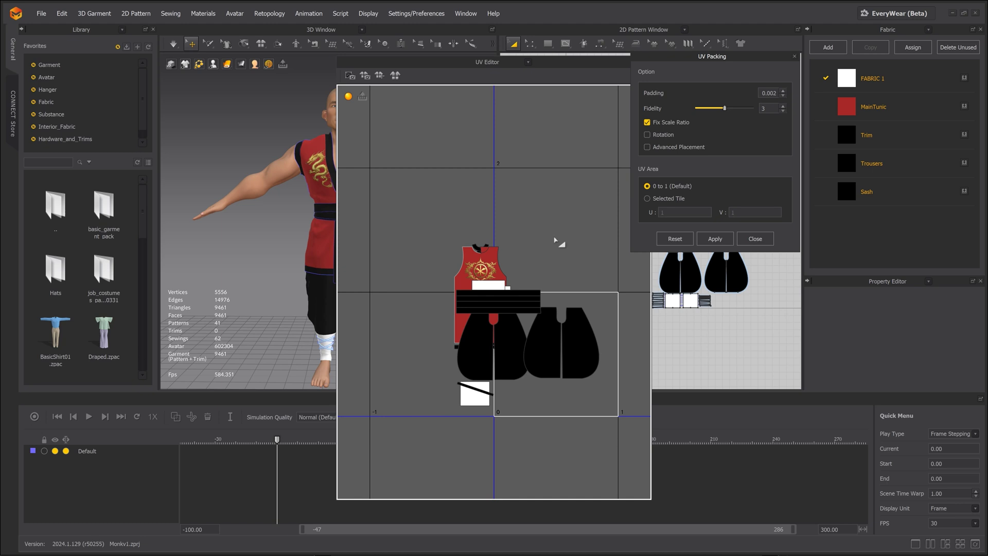
{"action": "left_click", "coordinate": [713, 238]}
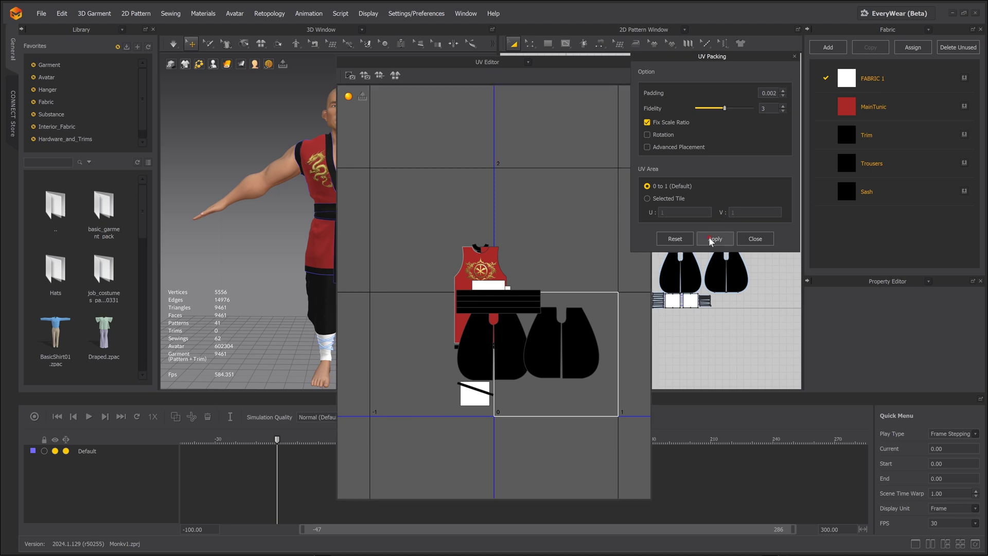
{"action": "left_click", "coordinate": [751, 238]}
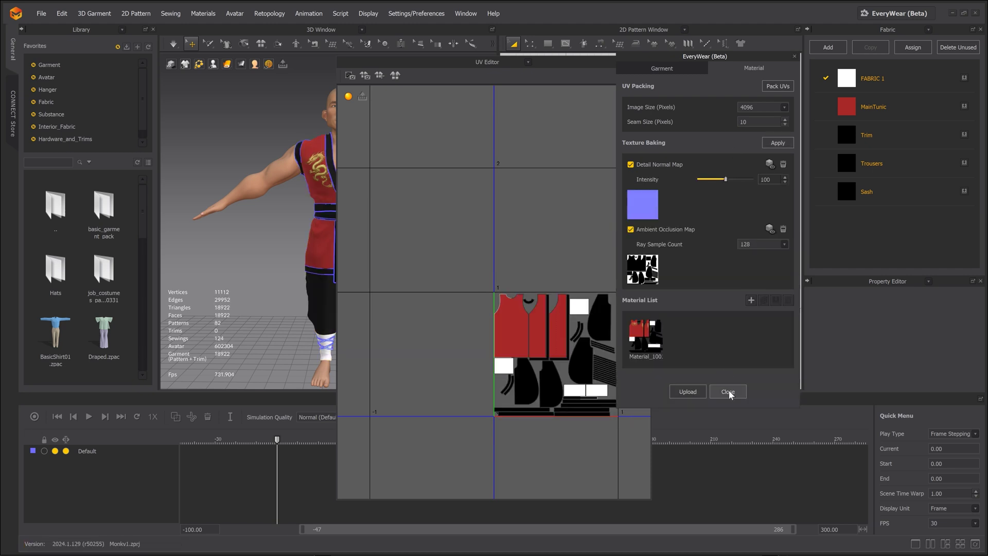
{"action": "left_click", "coordinate": [729, 390]}
{"action": "left_click", "coordinate": [646, 62]}
Select all garment patterns and display them with Wireframe on Surface
{"action": "left_click_drag", "start_coordinate": [535, 123], "coordinate": [775, 336]}
{"action": "mouse_move", "coordinate": [227, 64]}
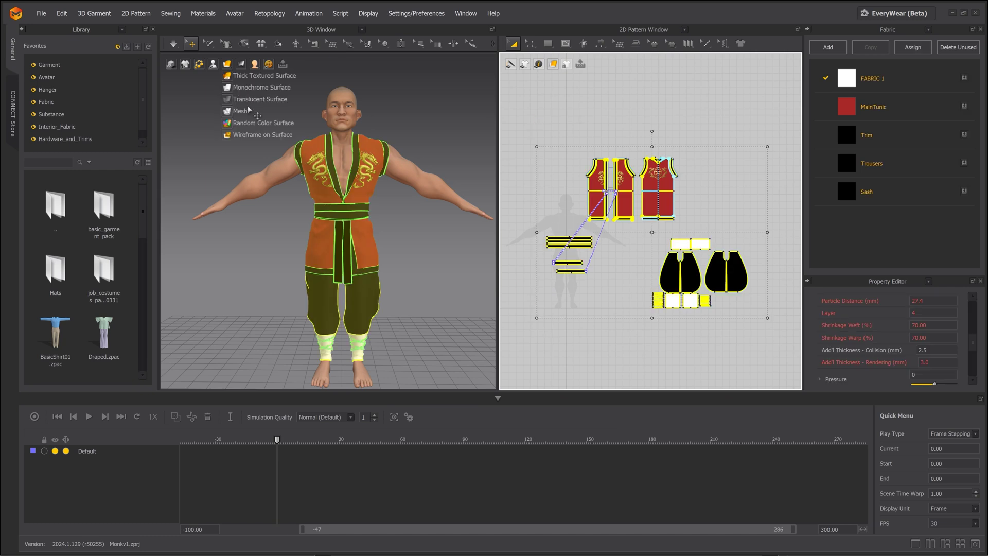
{"action": "left_click", "coordinate": [241, 135]}
{"action": "scroll", "coordinate": [304, 146], "scroll_direction": "up", "scroll_amount": 5}
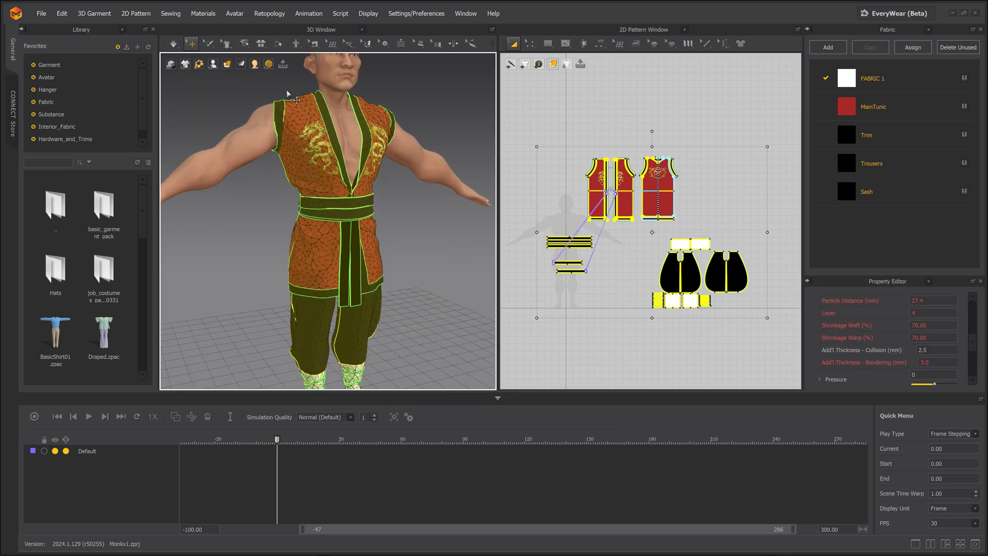
Change the mesh style of all selected garment patterns to Quad (Optimized)
{"action": "right_click", "coordinate": [304, 146]}
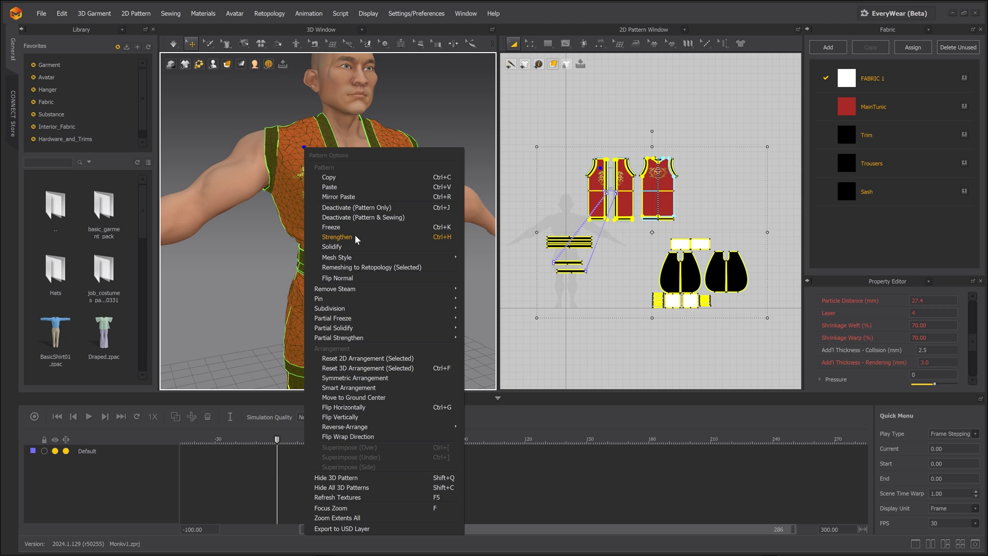
{"action": "mouse_move", "coordinate": [356, 257]}
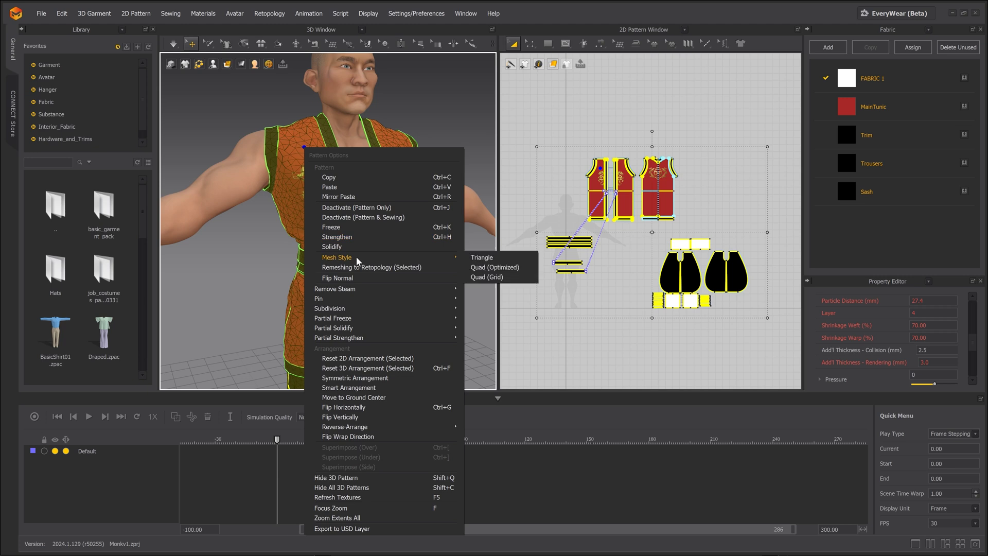
{"action": "left_click", "coordinate": [486, 266]}
{"action": "right_click_drag", "start_coordinate": [486, 267], "coordinate": [359, 171]}
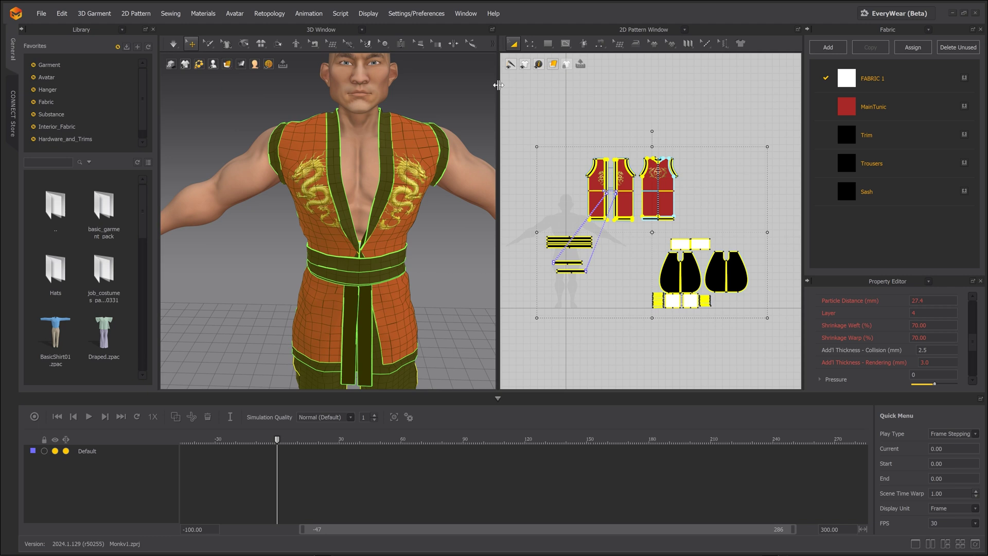
Upload the garment from EveryWear without the avatar, keeping the opacity, roughness, metalness and ambient occlusion textures
{"action": "left_click", "coordinate": [894, 14]}
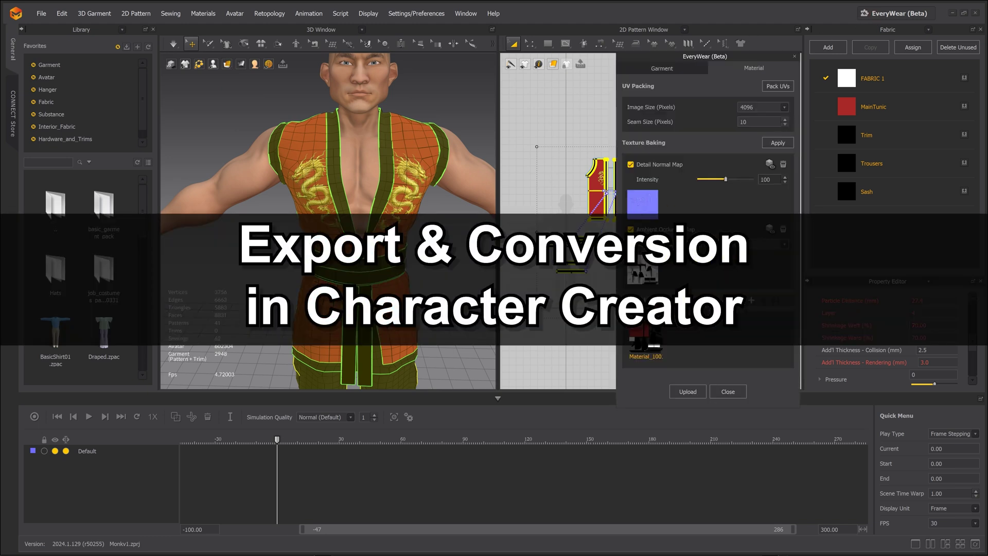
{"action": "left_click", "coordinate": [687, 391]}
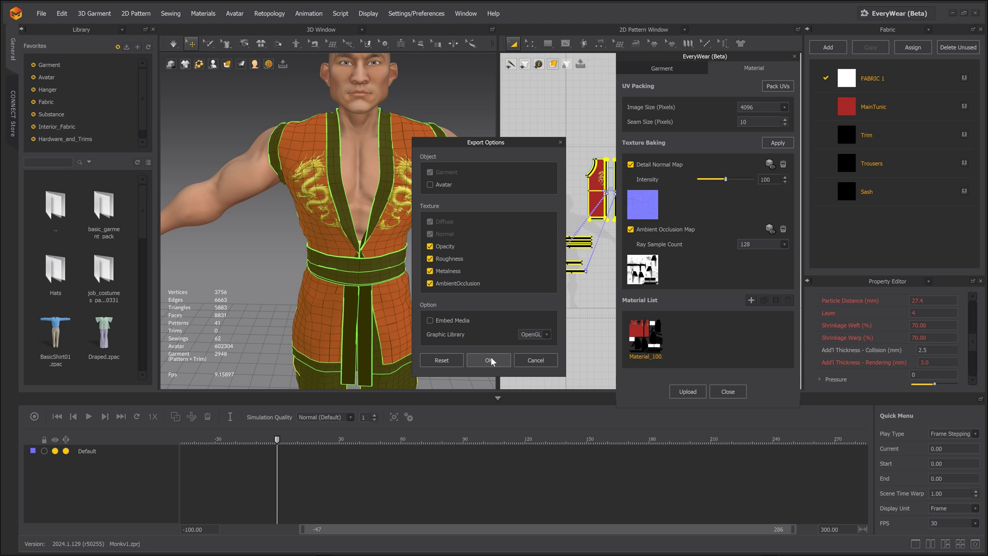
{"action": "left_click", "coordinate": [489, 359]}
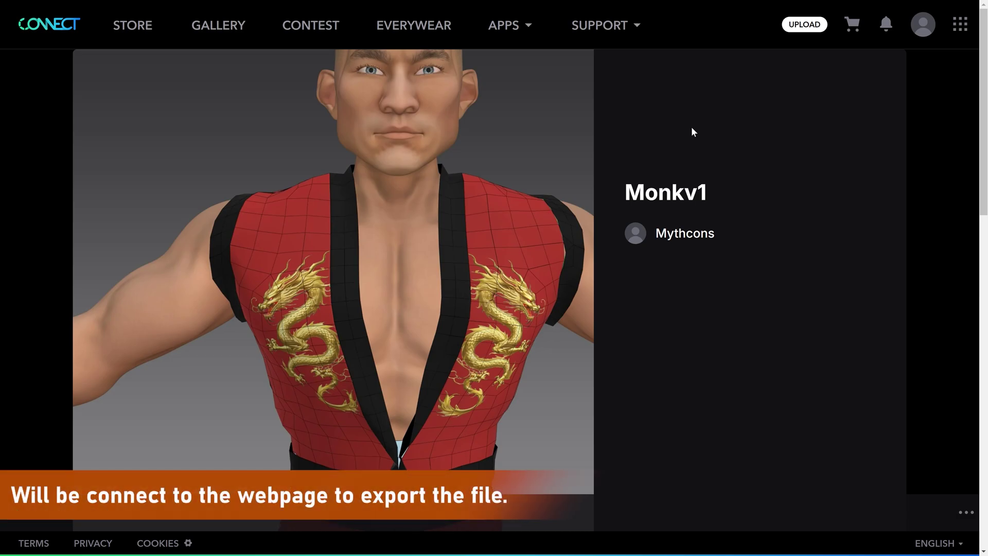
Download the garment as FBX, specifying Others as the targeted platform with the title iClone
{"action": "scroll", "coordinate": [731, 322], "scroll_direction": "down", "scroll_amount": 5}
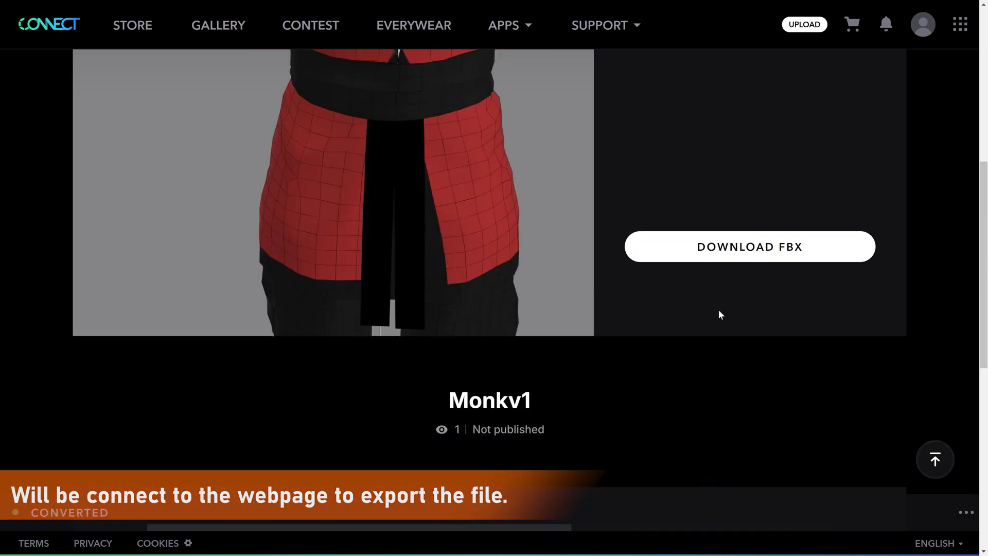
{"action": "left_click", "coordinate": [693, 251]}
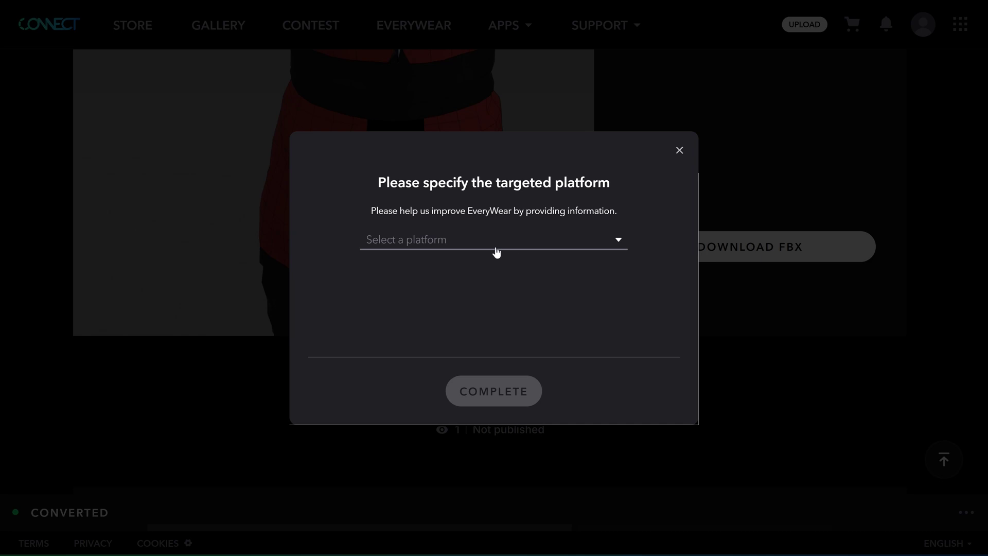
{"action": "left_click", "coordinate": [496, 249]}
{"action": "left_click", "coordinate": [476, 273]}
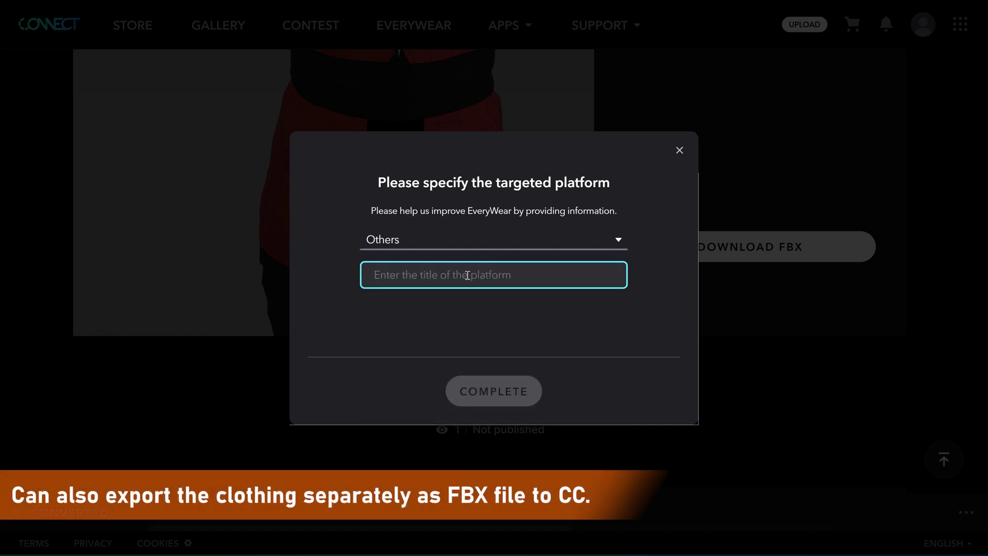
{"action": "type", "text": "iClone"}
{"action": "left_click", "coordinate": [495, 390]}
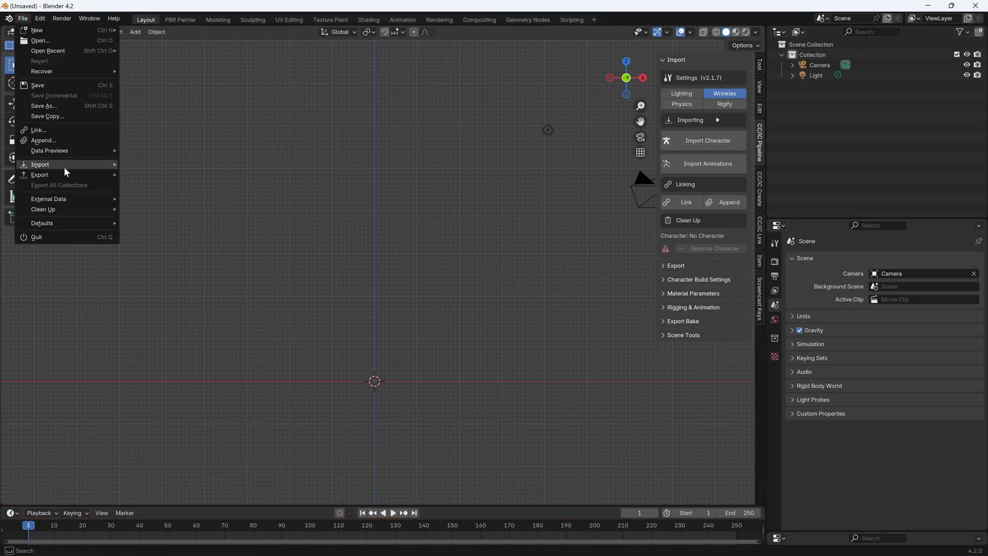
Switch to Blender, import the FBX file of the outfit and display it in Material Preview shading
{"action": "mouse_move", "coordinate": [64, 165]}
{"action": "left_click", "coordinate": [181, 253]}
{"action": "left_click", "coordinate": [104, 412]}
{"action": "left_click", "coordinate": [403, 187]}
{"action": "left_click", "coordinate": [817, 429]}
{"action": "left_click", "coordinate": [736, 32]}
Select the linked geometry of the red dragon top and separate it from the outfit mesh into its own object
{"action": "mouse_move", "coordinate": [354, 183]}
{"action": "middle_mouse_down"}
{"action": "mouse_move", "coordinate": [400, 291]}
{"action": "mouse_move", "coordinate": [387, 287]}
{"action": "middle_mouse_up"}
{"action": "key", "text": "Tab"}
{"action": "key", "text": "l"}
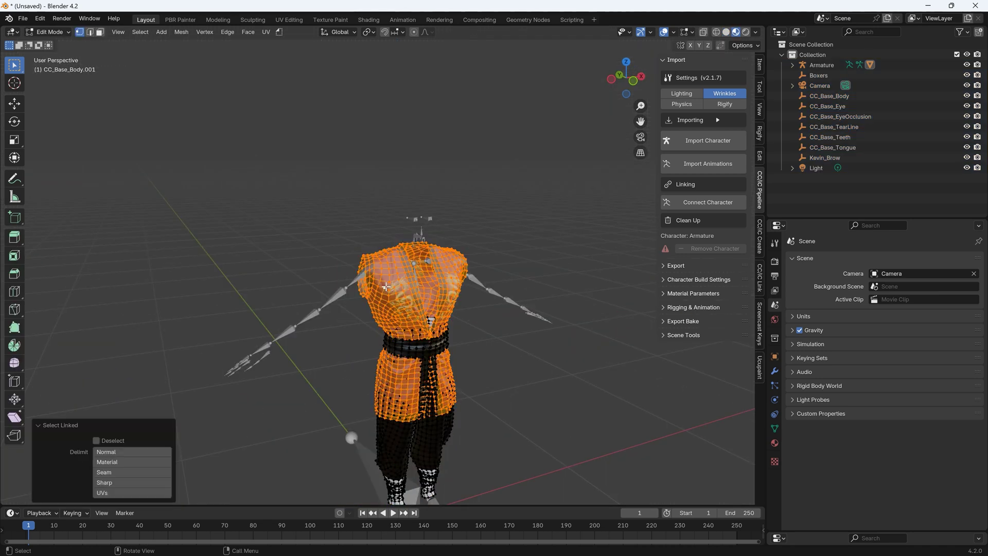
{"action": "scroll", "coordinate": [387, 294], "scroll_direction": "up", "scroll_amount": 3}
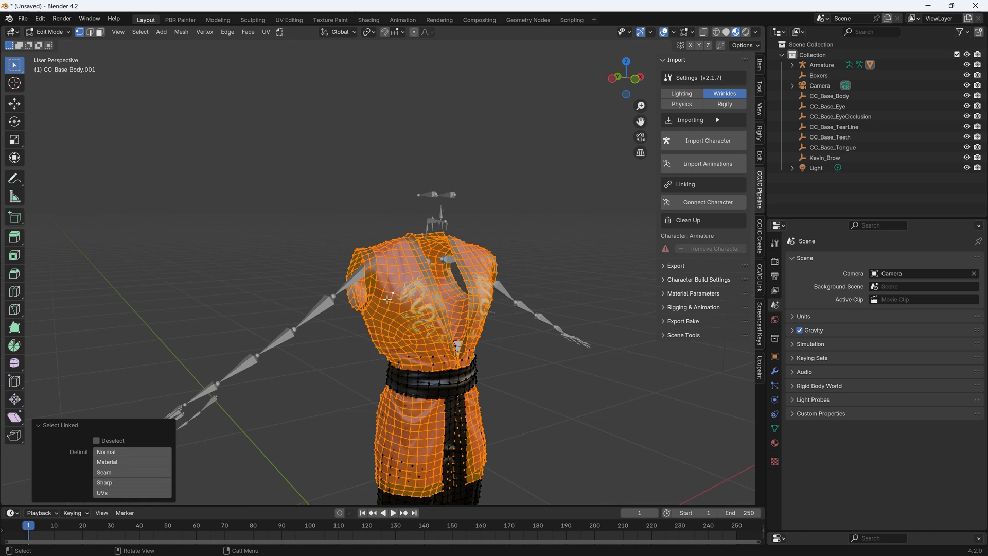
{"action": "key", "text": "p"}
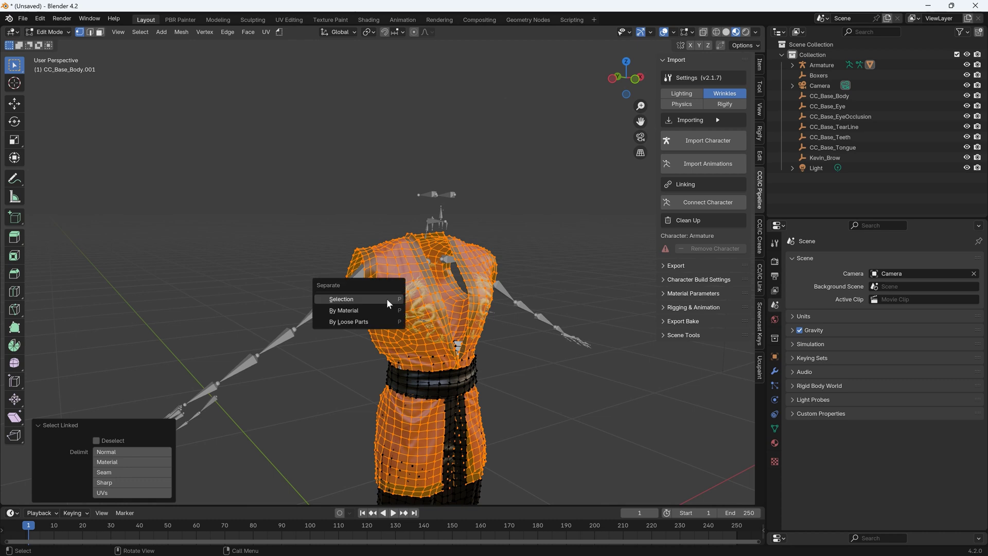
{"action": "left_click", "coordinate": [341, 299]}
{"action": "key", "text": "Tab"}
{"action": "left_click", "coordinate": [408, 307]}
Select the linked geometry of the black trousers and separate it from the remaining mesh into its own object
{"action": "left_click", "coordinate": [439, 386]}
{"action": "scroll", "coordinate": [440, 383], "scroll_direction": "down", "scroll_amount": 3}
{"action": "key", "text": "Tab"}
{"action": "scroll", "coordinate": [409, 328], "scroll_direction": "up", "scroll_amount": 3}
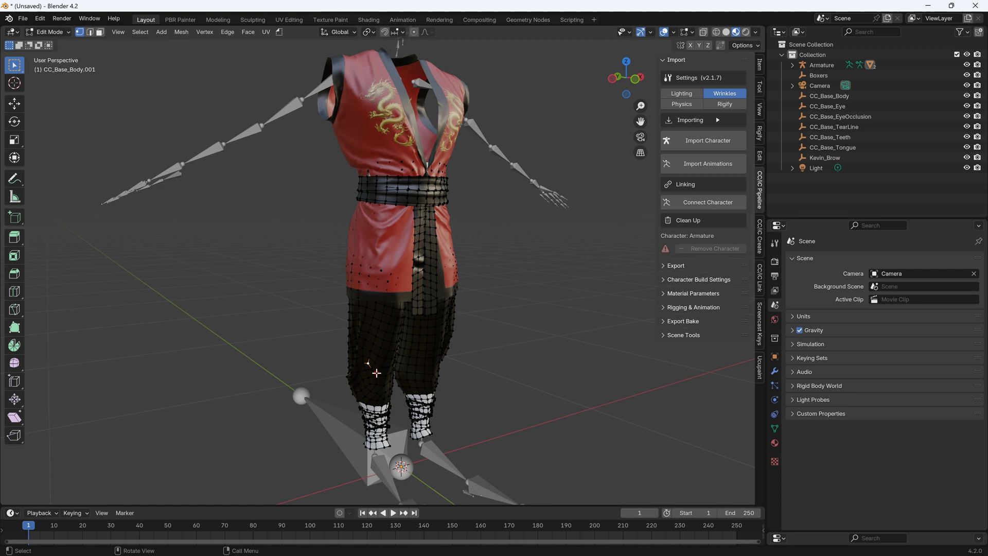
{"action": "key", "text": "l"}
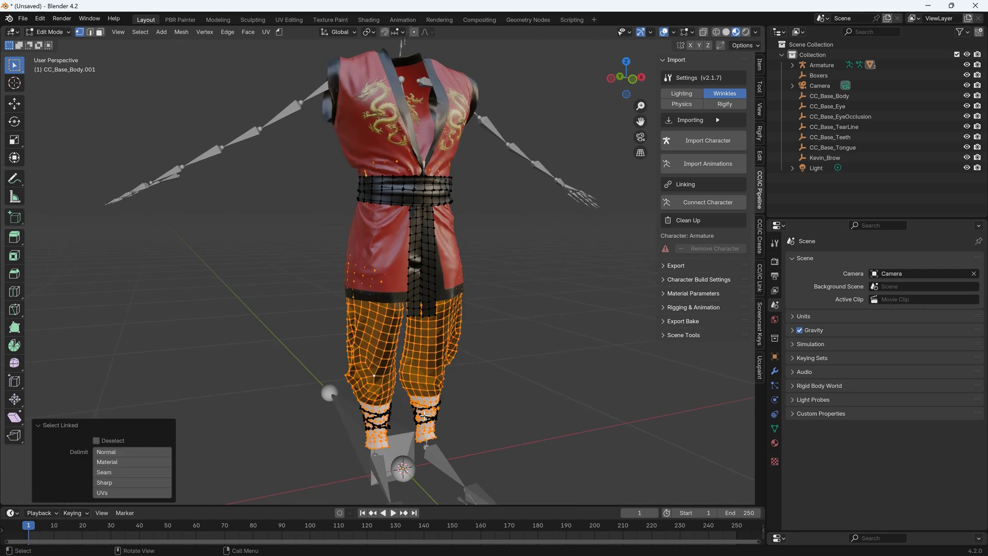
{"action": "middle_click_drag", "start_coordinate": [377, 419], "coordinate": [388, 449]}
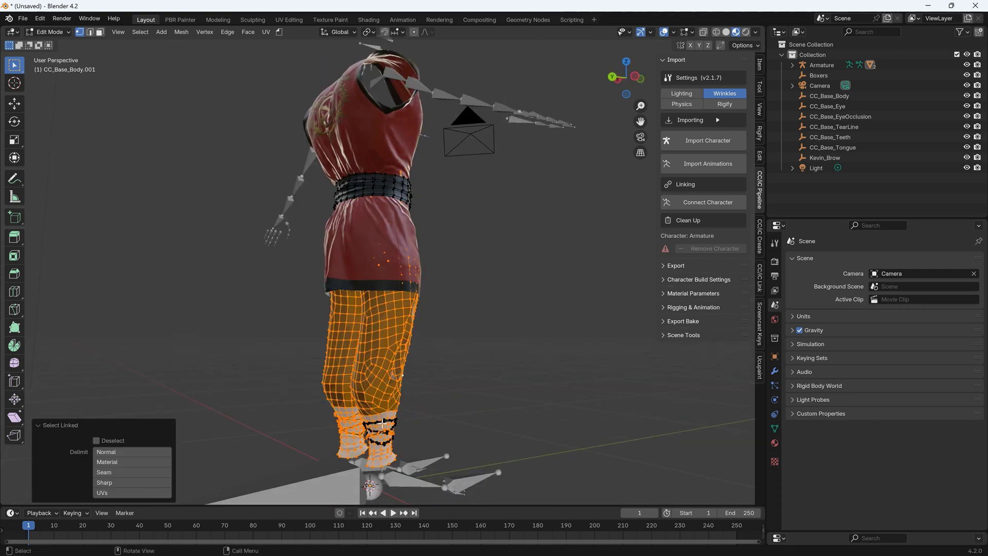
{"action": "key", "text": "KP_1"}
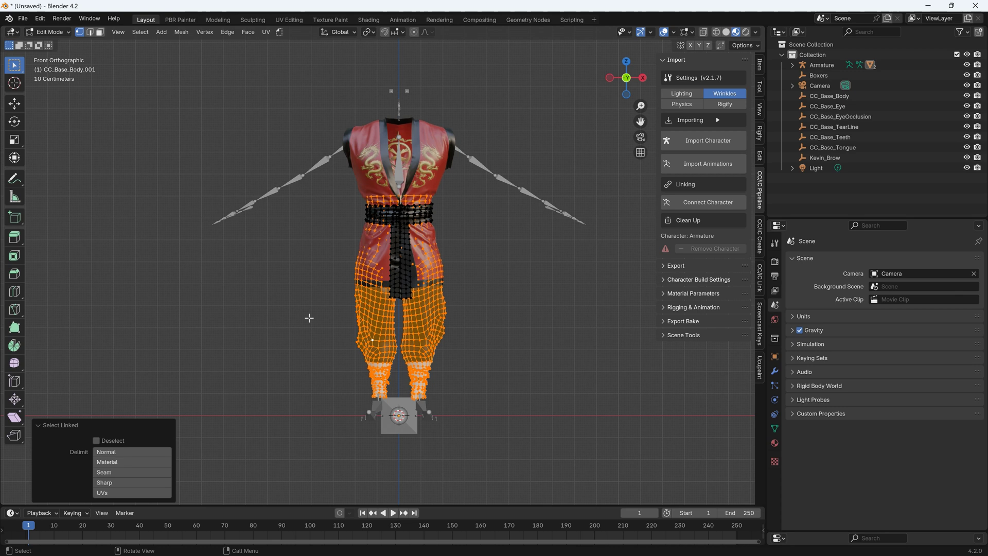
{"action": "key", "text": "p"}
{"action": "left_click", "coordinate": [310, 366]}
{"action": "key", "text": "Tab"}
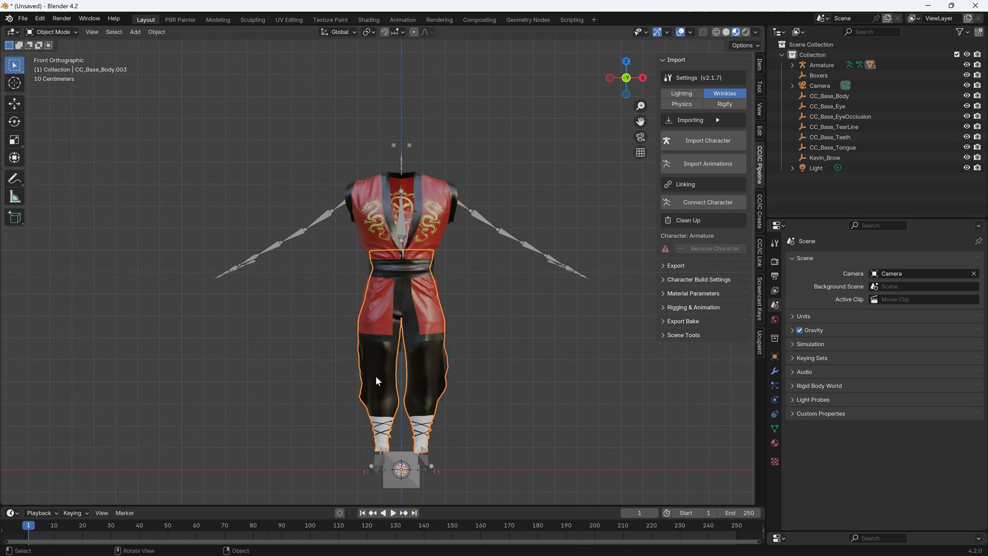
Rename the waist belt object and its mesh data as Sash
{"action": "left_click", "coordinate": [394, 271]}
{"action": "scroll", "coordinate": [394, 271], "scroll_direction": "up", "scroll_amount": 4}
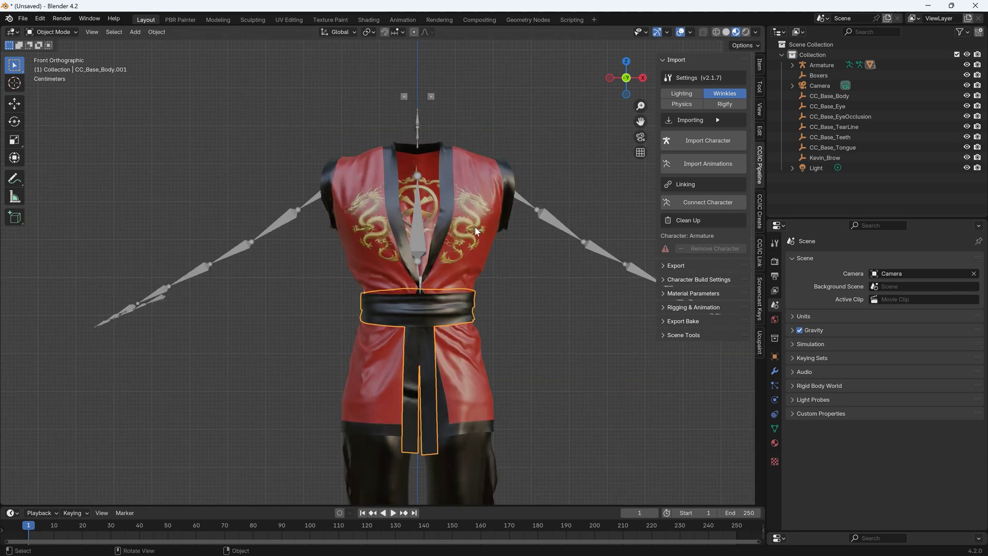
{"action": "left_click", "coordinate": [792, 65]}
{"action": "left_click", "coordinate": [835, 96]}
{"action": "double_click", "coordinate": [835, 97]}
{"action": "type", "text": "Sa"}
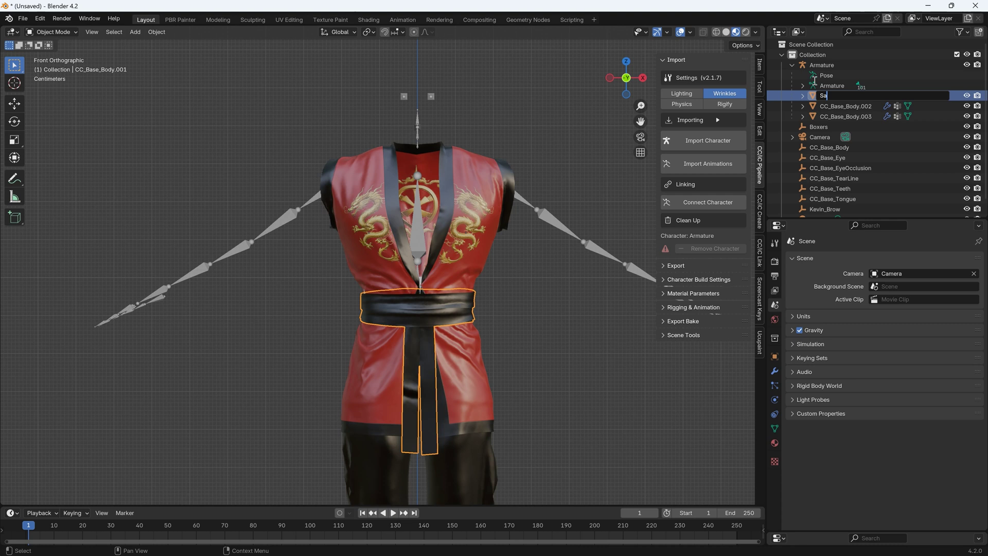
{"action": "type", "text": "sh"}
{"action": "key", "text": "Return"}
{"action": "left_click", "coordinate": [775, 428]}
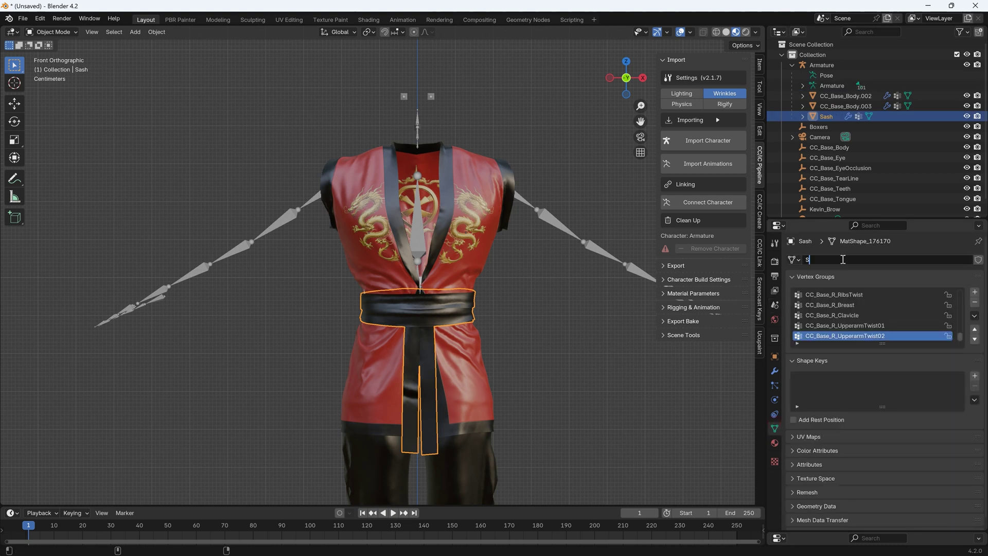
Rename the trousers object and its mesh data as Trousers
{"action": "left_click", "coordinate": [831, 106]}
{"action": "type", "text": "Trousers"}
{"action": "key", "text": "Return"}
{"action": "double_click", "coordinate": [854, 107]}
{"action": "type", "text": "Trousers"}
{"action": "key", "text": "Return"}
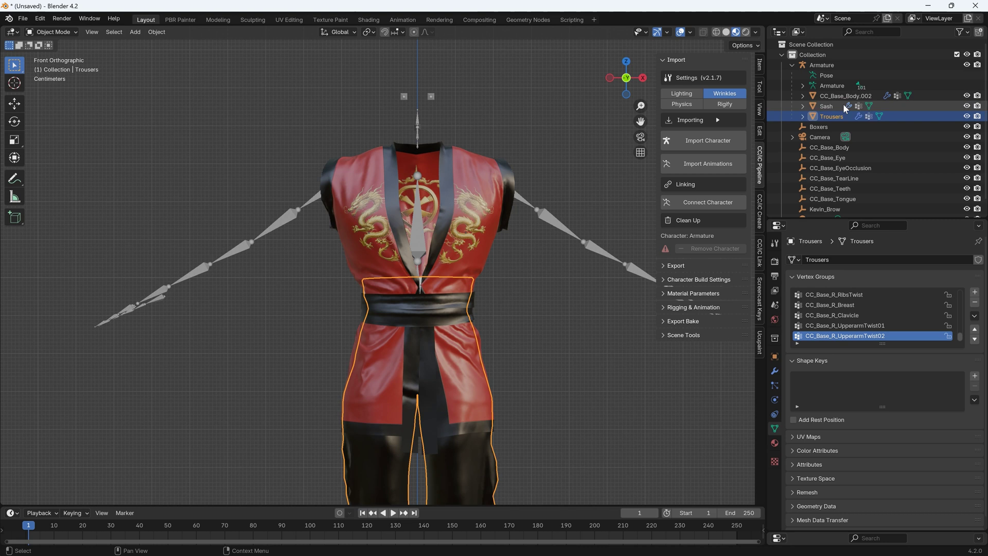
Rename the dragon top object and its mesh data as Tunic
{"action": "left_click", "coordinate": [836, 96]}
{"action": "double_click", "coordinate": [836, 95]}
{"action": "type", "text": "Tunic"}
{"action": "key", "text": "Return"}
{"action": "double_click", "coordinate": [847, 261]}
{"action": "type", "text": "T"}
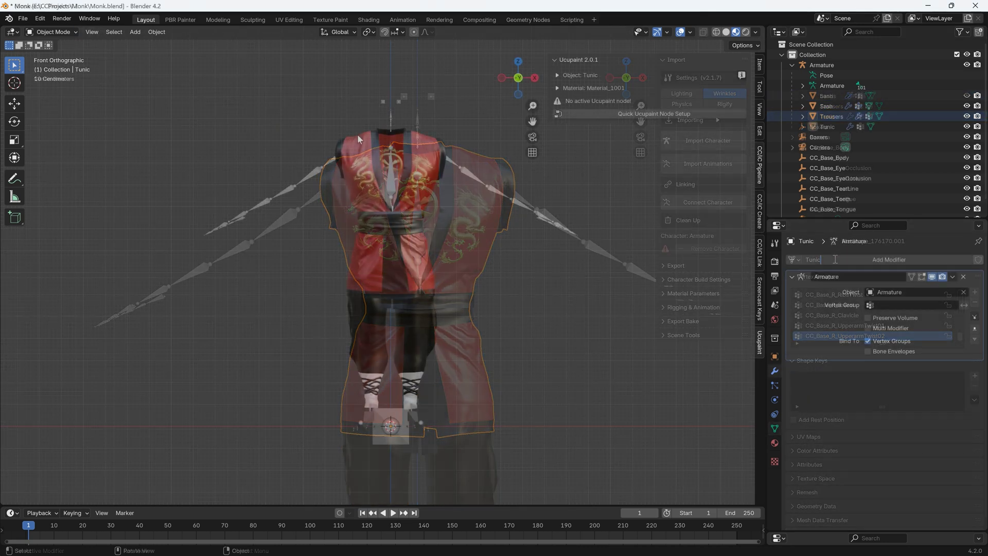
Export the tunic as an accessory FBX file named Tunic in the Monk folder
{"action": "left_click", "coordinate": [759, 212]}
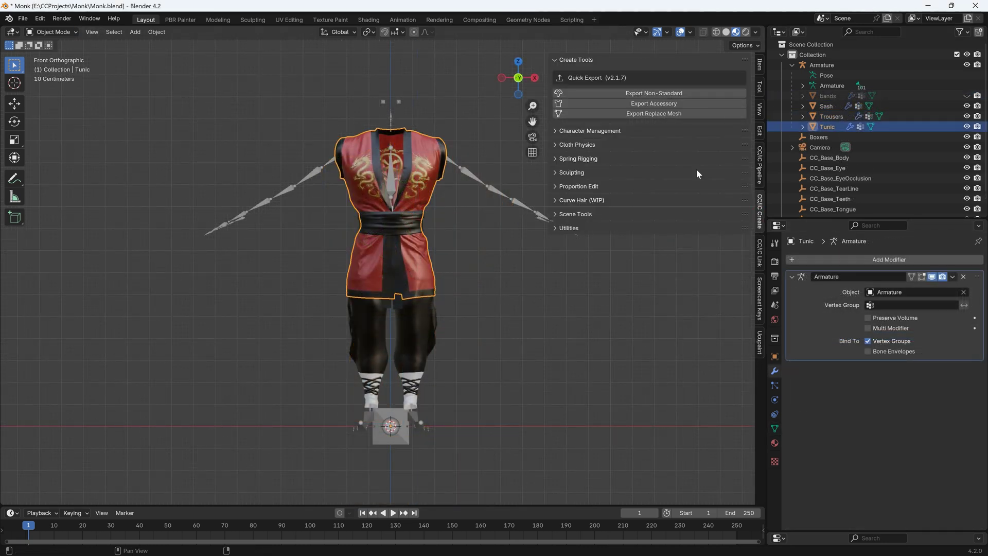
{"action": "left_click", "coordinate": [653, 103]}
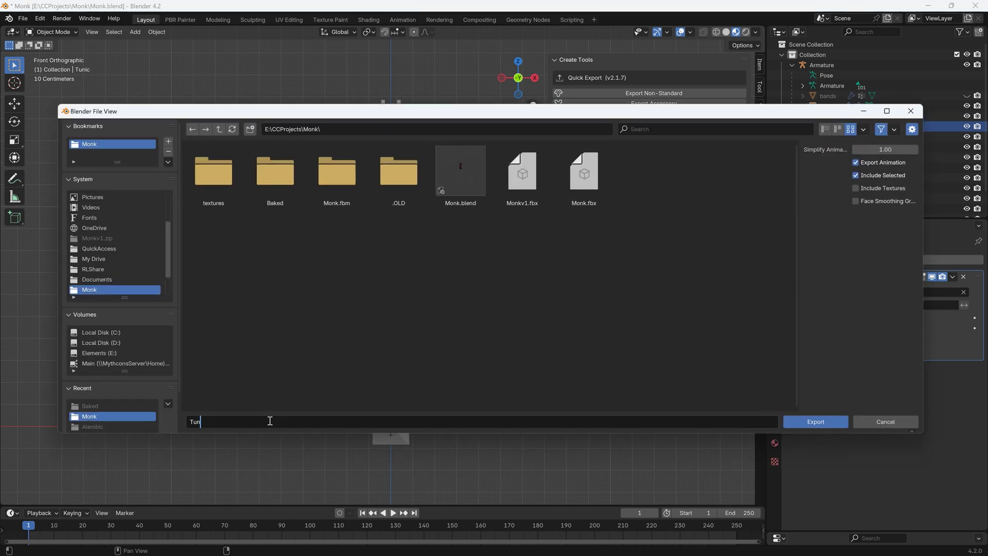
{"action": "key", "text": "Return"}
Export the trousers as an accessory FBX file named Trousers
{"action": "left_click", "coordinate": [831, 116]}
{"action": "left_click", "coordinate": [660, 106]}
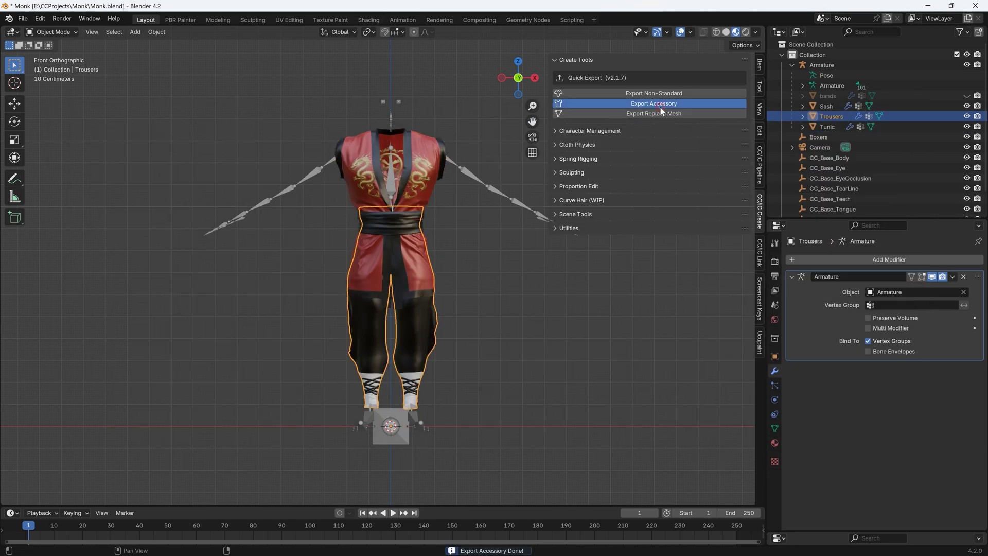
{"action": "left_click", "coordinate": [295, 428]}
{"action": "type", "text": "Trousers"}
{"action": "key", "text": "Return"}
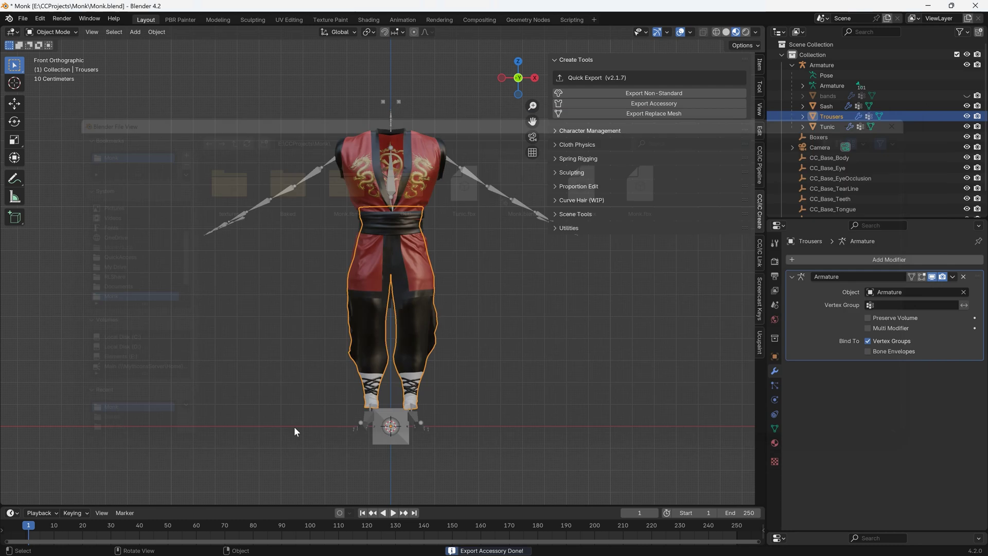
Export the sash as an FBX file named Sash
{"action": "left_click", "coordinate": [389, 230]}
{"action": "left_click", "coordinate": [626, 114]}
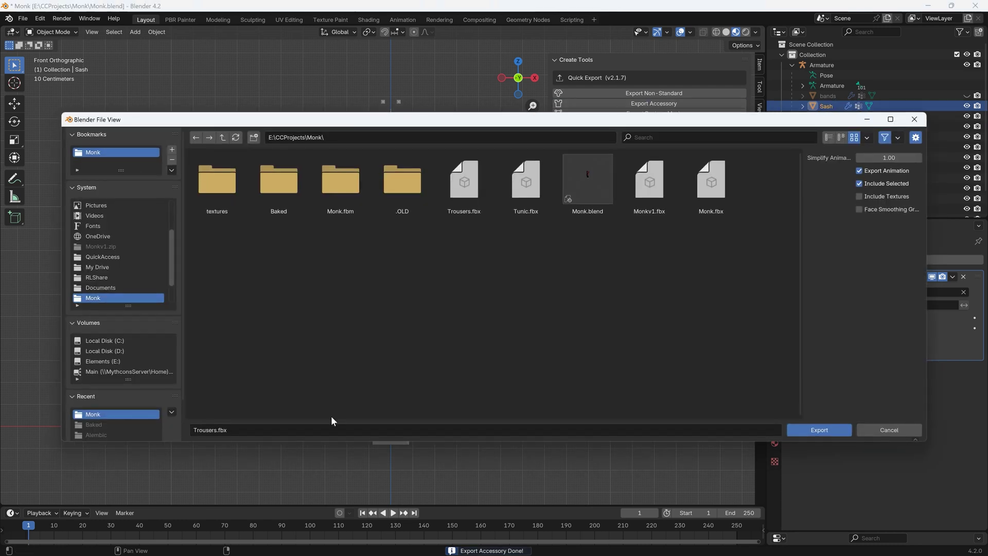
{"action": "left_click", "coordinate": [327, 427]}
{"action": "type", "text": "Sash"}
{"action": "key", "text": "Return"}
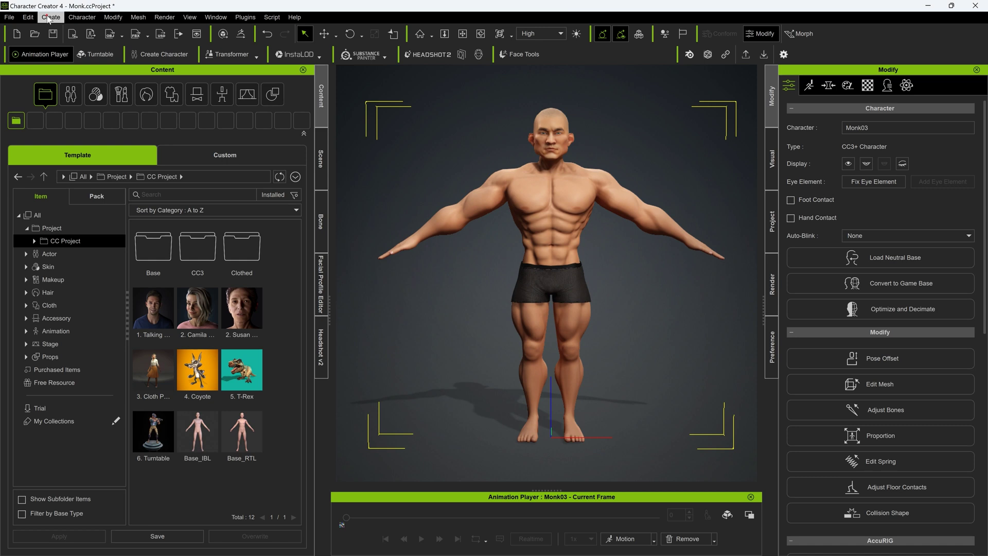
Switch to Character Creator and import the Tunic, Trousers and Sash FBX files as accessories for the monk character
{"action": "left_click", "coordinate": [51, 17]}
{"action": "left_click", "coordinate": [97, 138]}
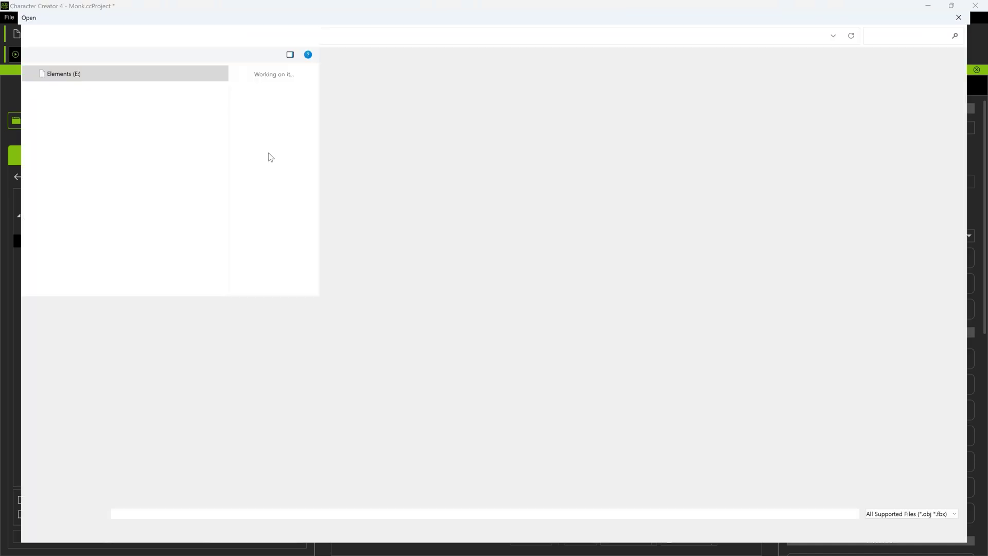
{"action": "left_click", "coordinate": [229, 146]}
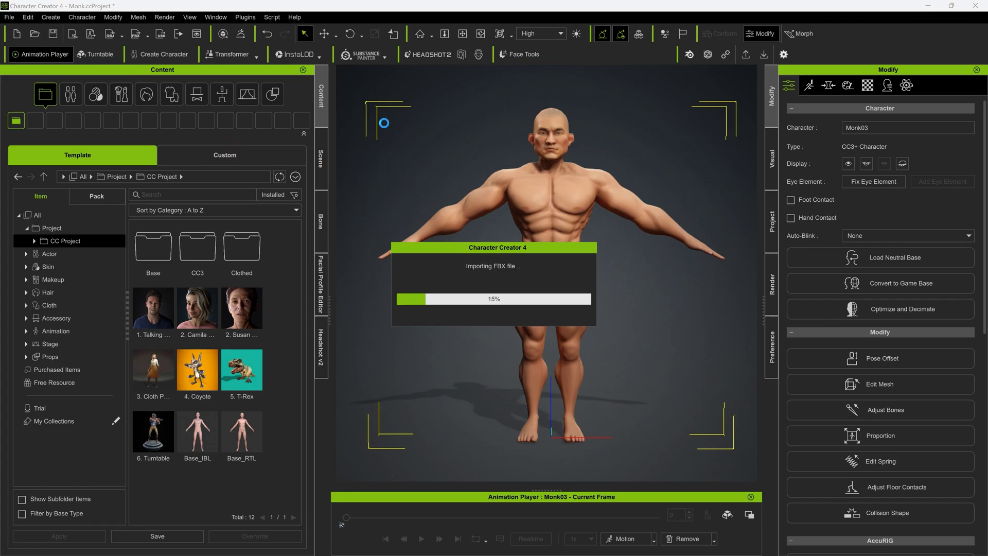
{"action": "left_click", "coordinate": [51, 17]}
{"action": "left_click", "coordinate": [86, 136]}
{"action": "double_click", "coordinate": [644, 85]}
{"action": "left_click", "coordinate": [51, 17]}
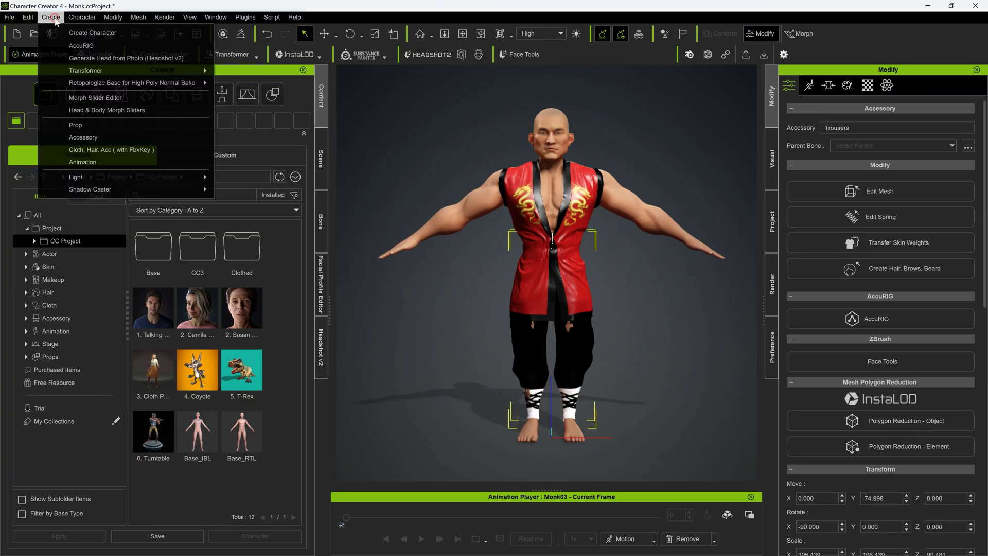
{"action": "left_click", "coordinate": [85, 138]}
{"action": "double_click", "coordinate": [588, 87]}
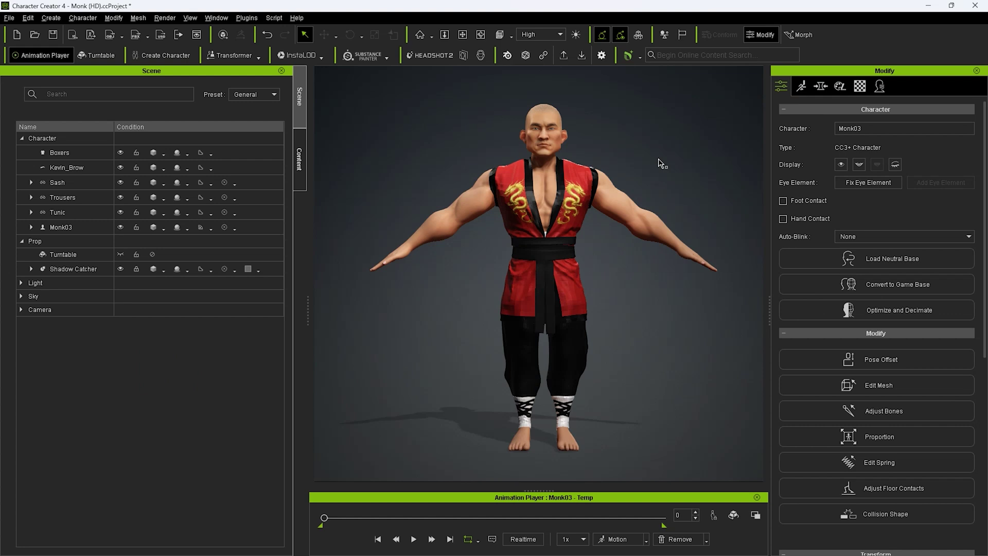
Transfer skin weights to the tunic using the Default template preset
{"action": "left_click", "coordinate": [82, 183]}
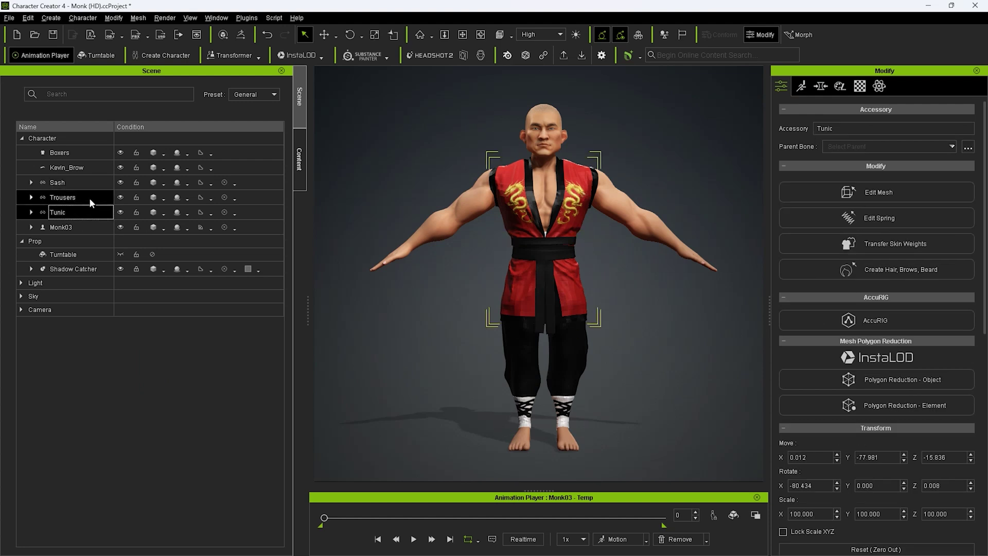
{"action": "left_click", "coordinate": [906, 246]}
{"action": "left_click_drag", "start_coordinate": [906, 230], "coordinate": [848, 82]}
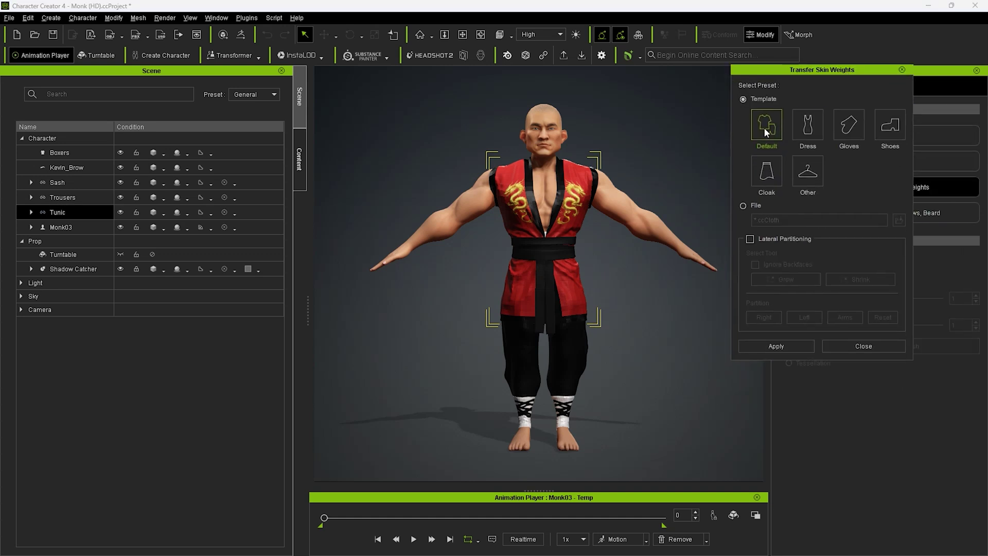
{"action": "left_click", "coordinate": [775, 346]}
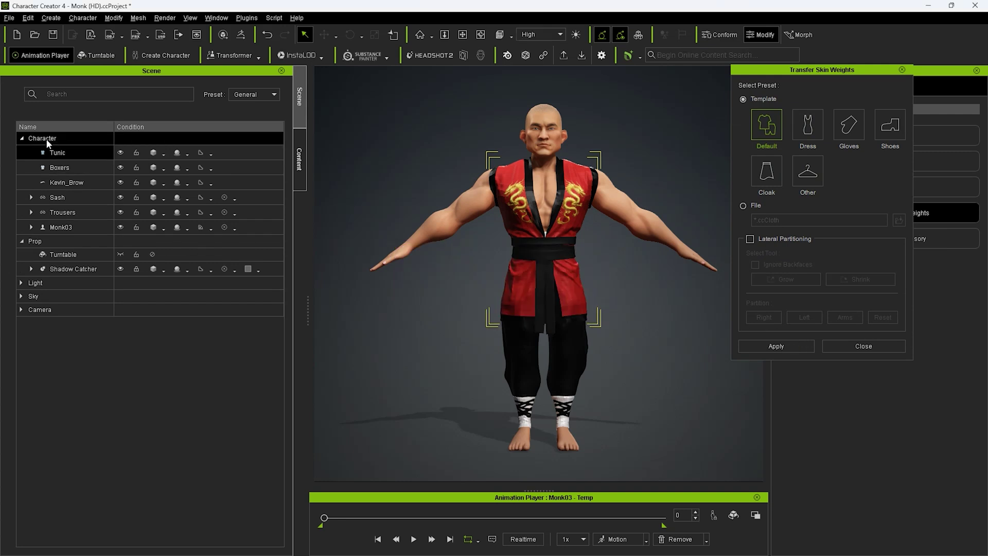
Transfer skin weights with the Default template to the sash and the trousers, and close the weight transfer dialog
{"action": "left_click", "coordinate": [78, 198]}
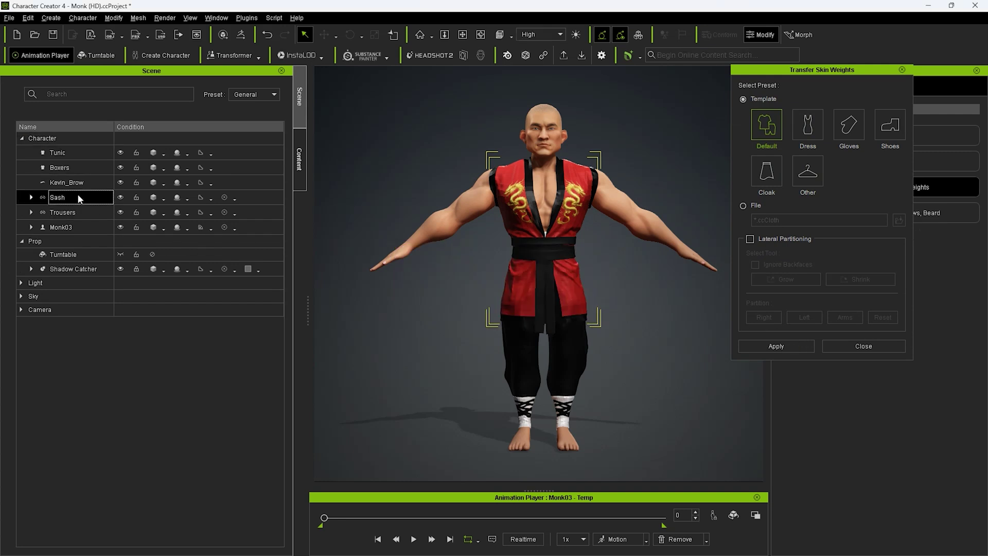
{"action": "left_click", "coordinate": [762, 346]}
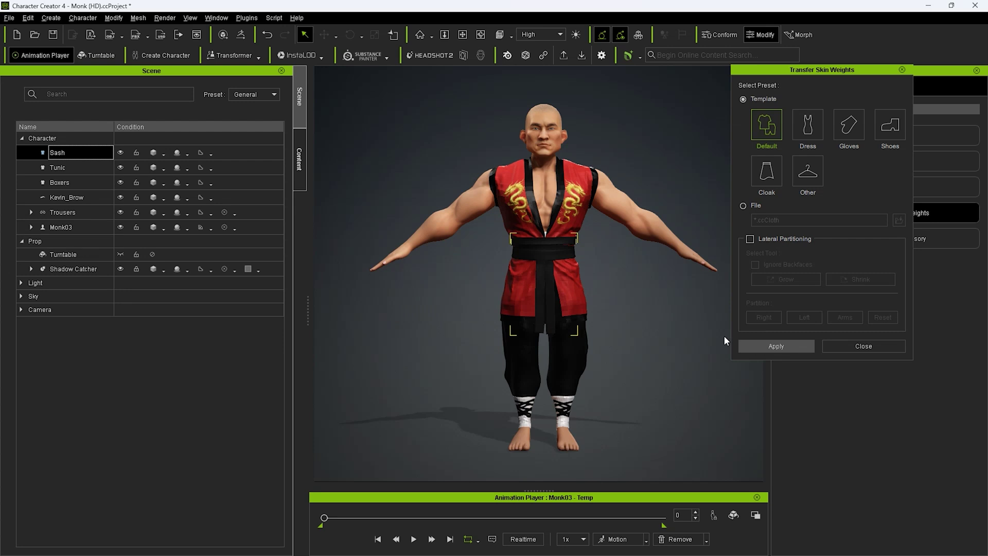
{"action": "left_click", "coordinate": [795, 348]}
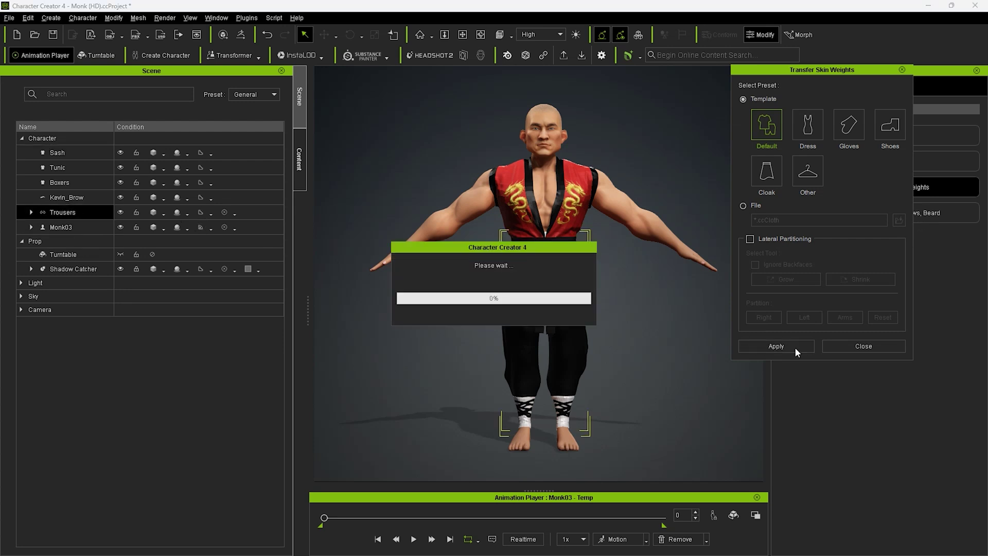
{"action": "left_click", "coordinate": [863, 346]}
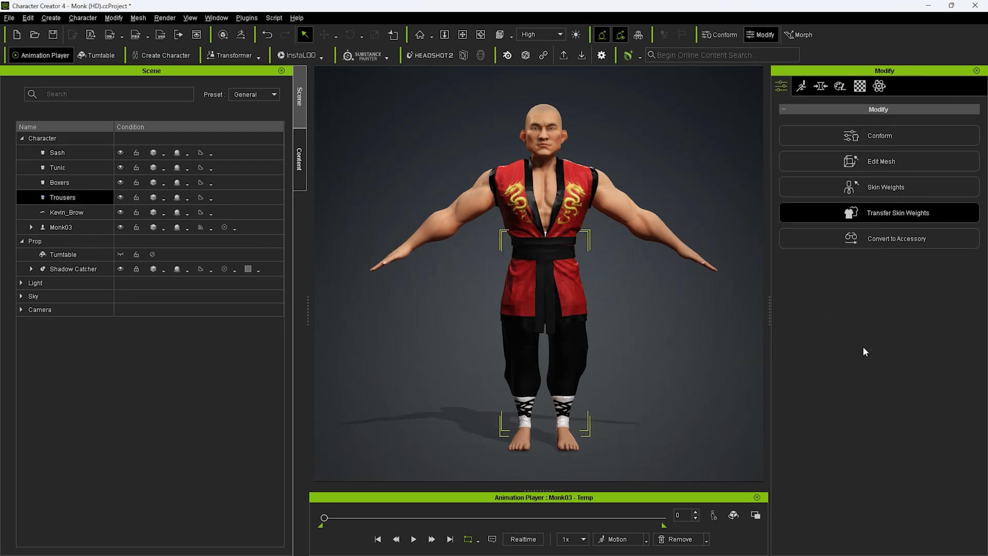
Load the Full Body calibration motion on the monk and play it to check how the clothing deforms
{"action": "left_click", "coordinate": [646, 539]}
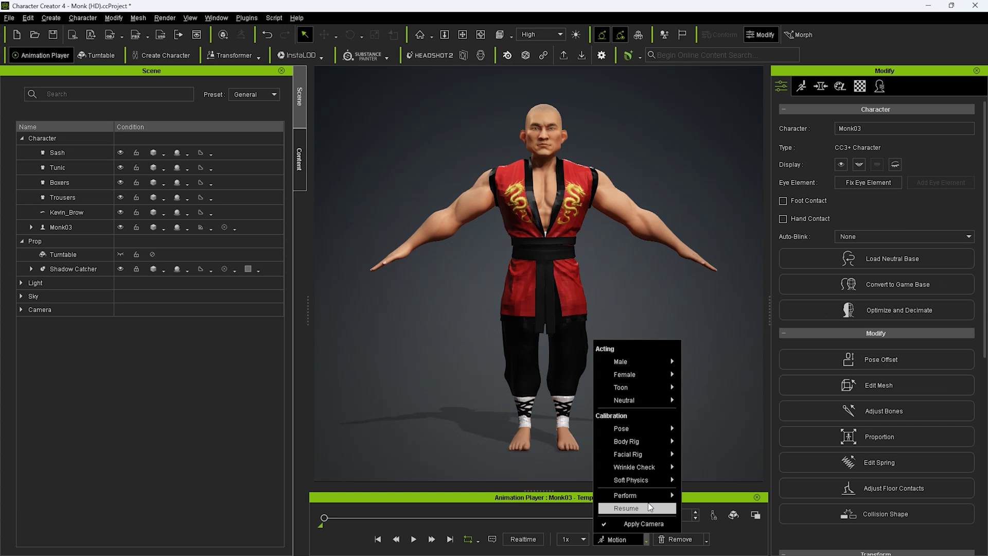
{"action": "mouse_move", "coordinate": [671, 438]}
{"action": "left_click", "coordinate": [734, 443]}
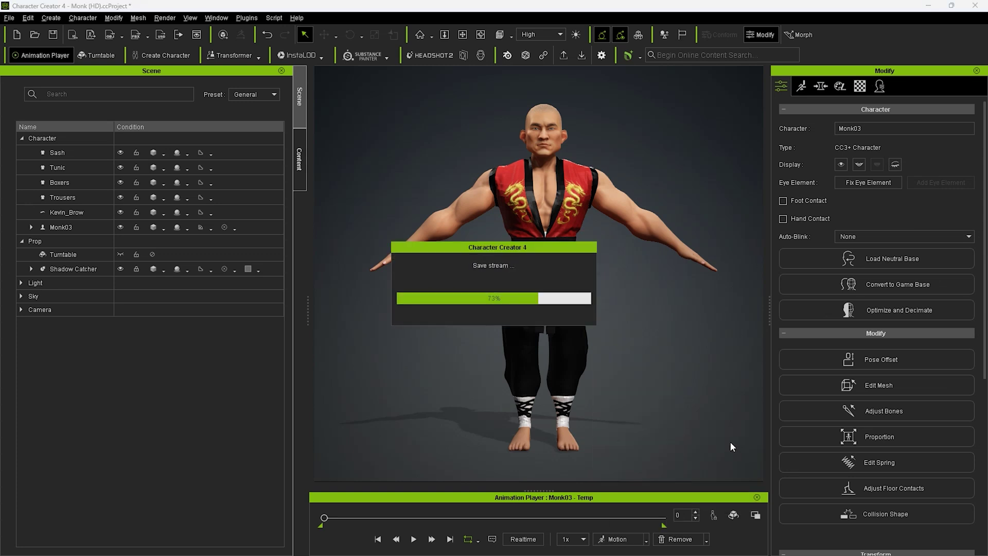
{"action": "left_click", "coordinate": [414, 538]}
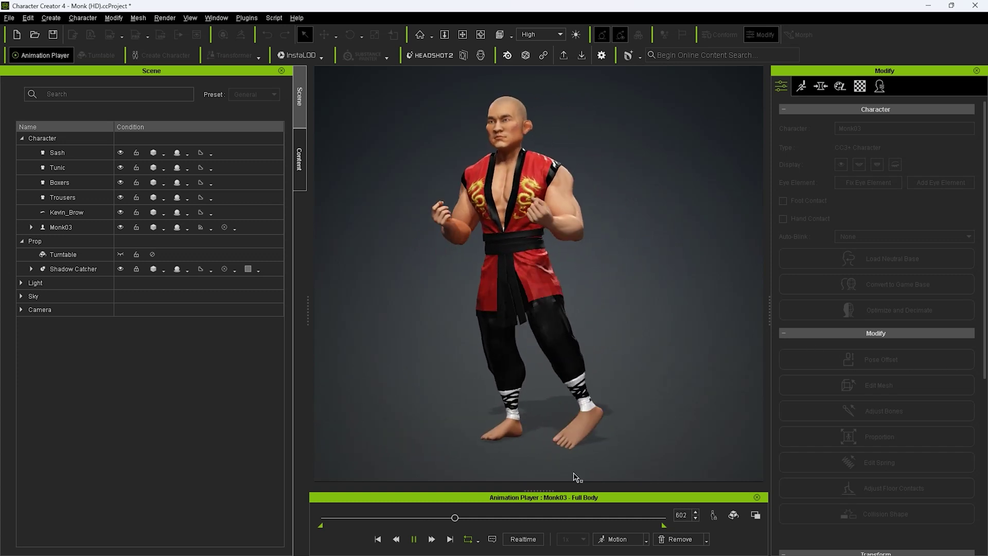
{"action": "left_click", "coordinate": [413, 539]}
Apply the Walk_M_Toon motion to the monk and play it to check how the outfit moves
{"action": "left_click", "coordinate": [644, 540]}
{"action": "mouse_move", "coordinate": [654, 386]}
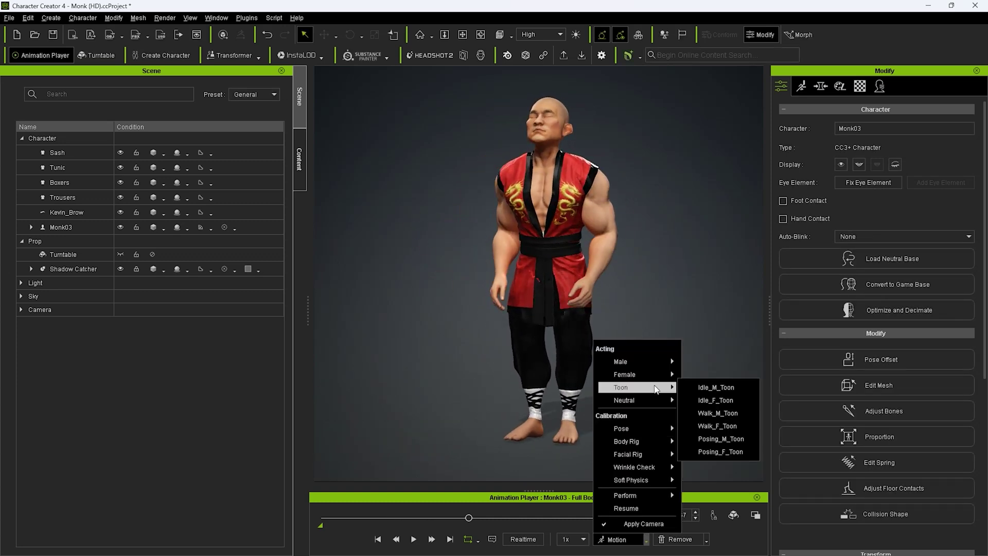
{"action": "left_click", "coordinate": [743, 416]}
{"action": "left_click", "coordinate": [414, 538]}
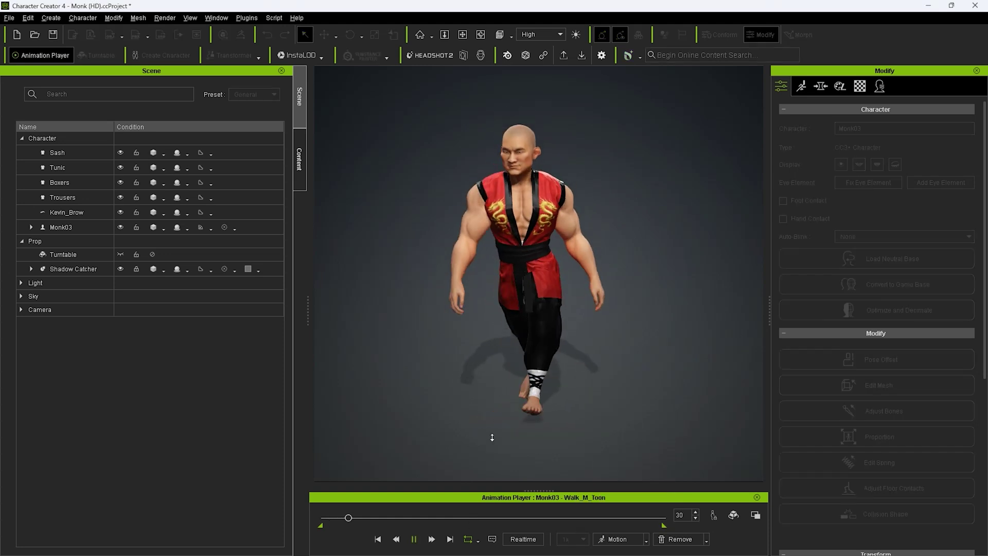